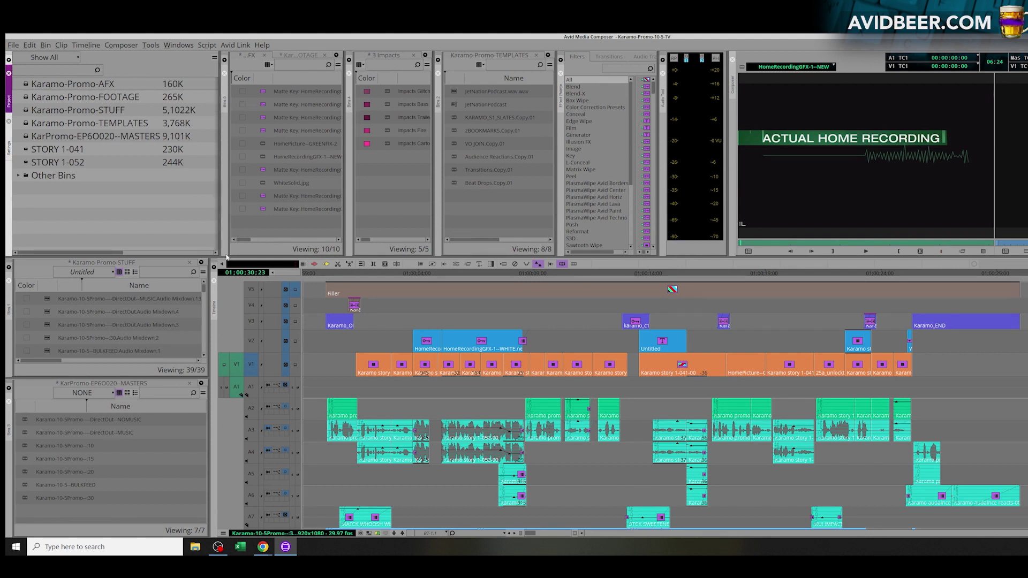
# Float the container with the AFX and FOOTAGE bins in the color correction workspace, and return to the editing workspace.
pyautogui.hotkey('shift', 'F8')
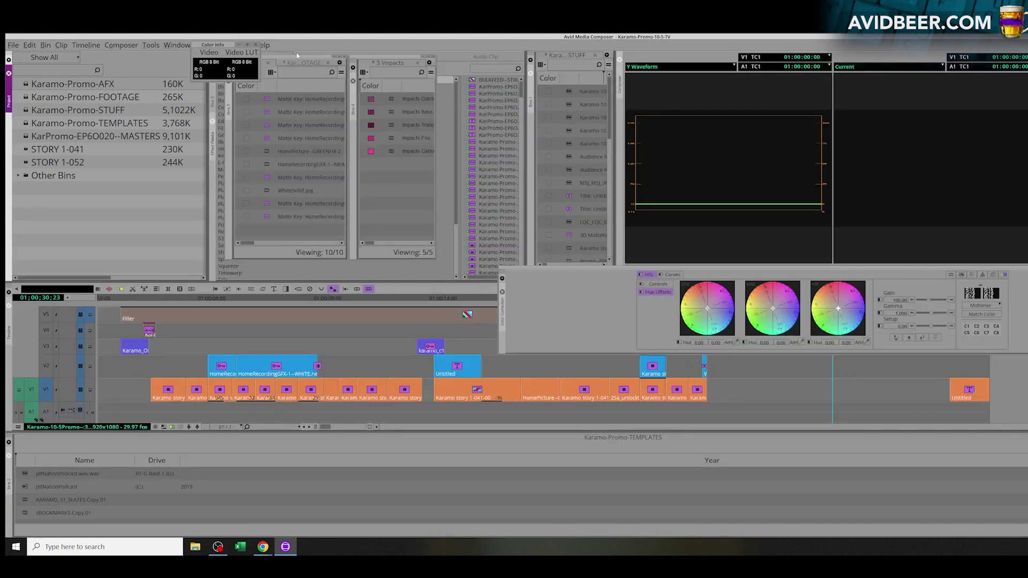
pyautogui.moveTo(297, 53); pyautogui.dragTo(488, 120)
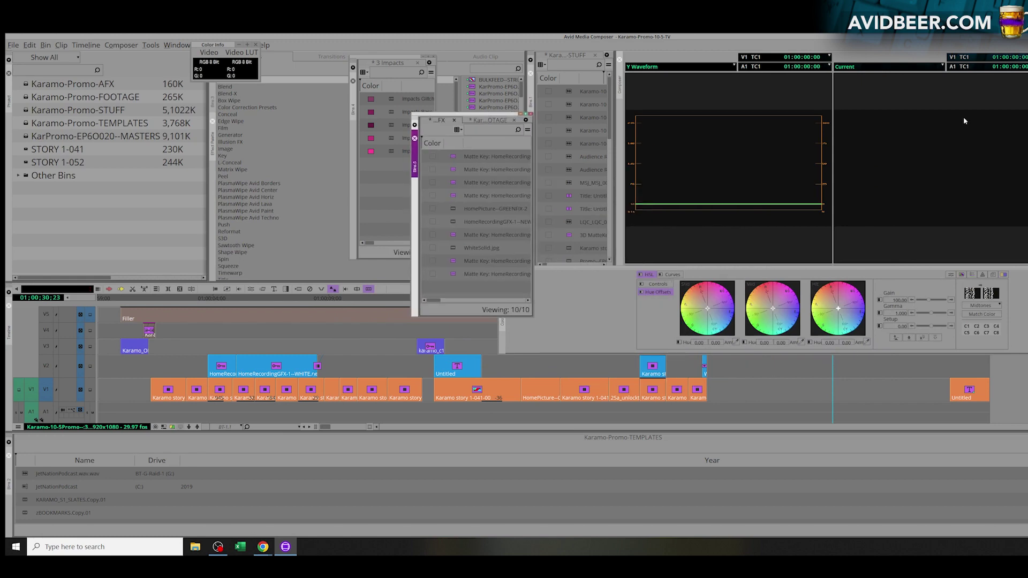
pyautogui.hotkey('shift', 'F9')
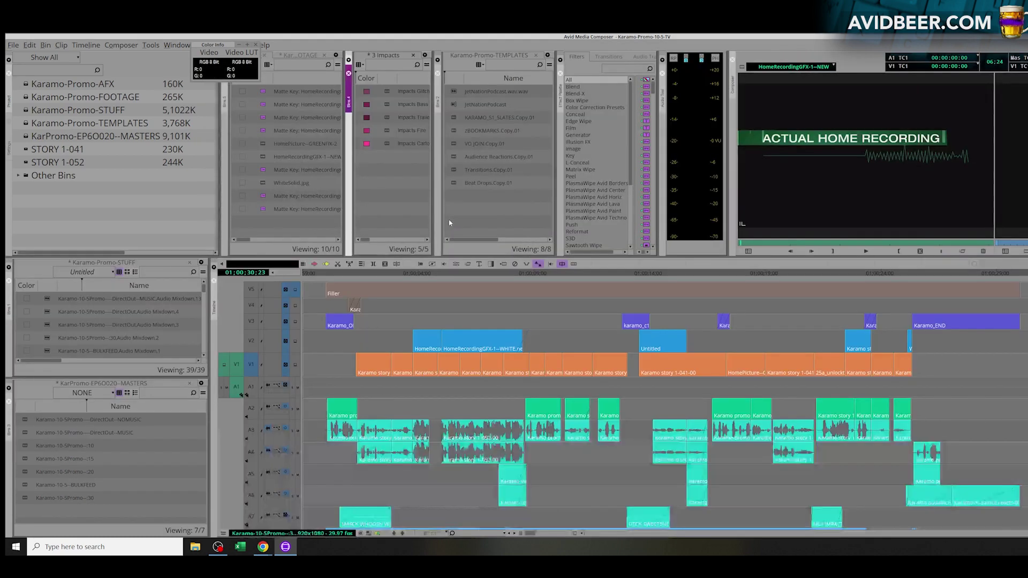
pyautogui.click(255, 44)
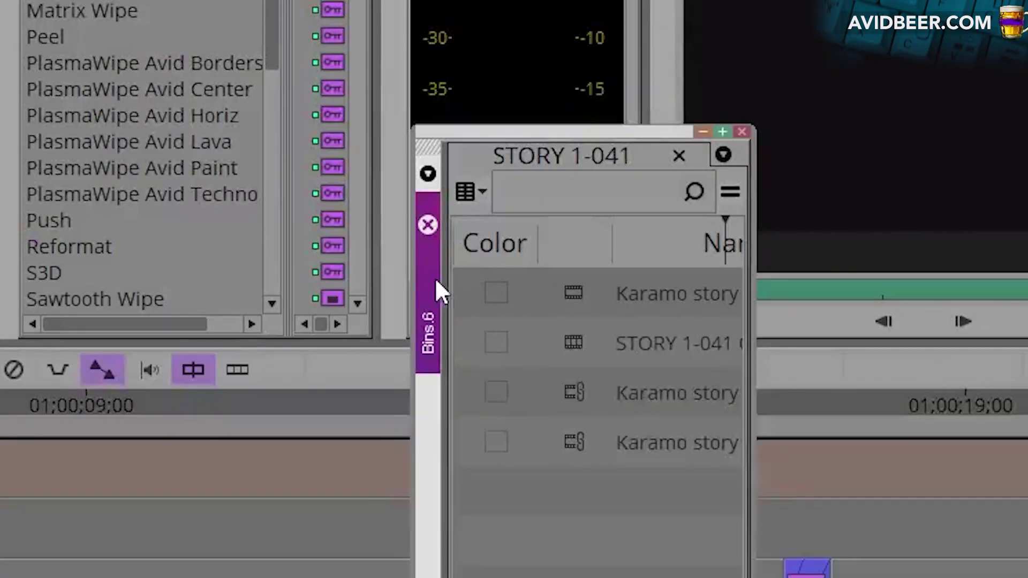
# Dock the floating STORY 1-041 bin container between the Karamo-Promo-TEMPLATES bin and the Effect Palette.
pyautogui.moveTo(430, 298); pyautogui.dragTo(558, 137)
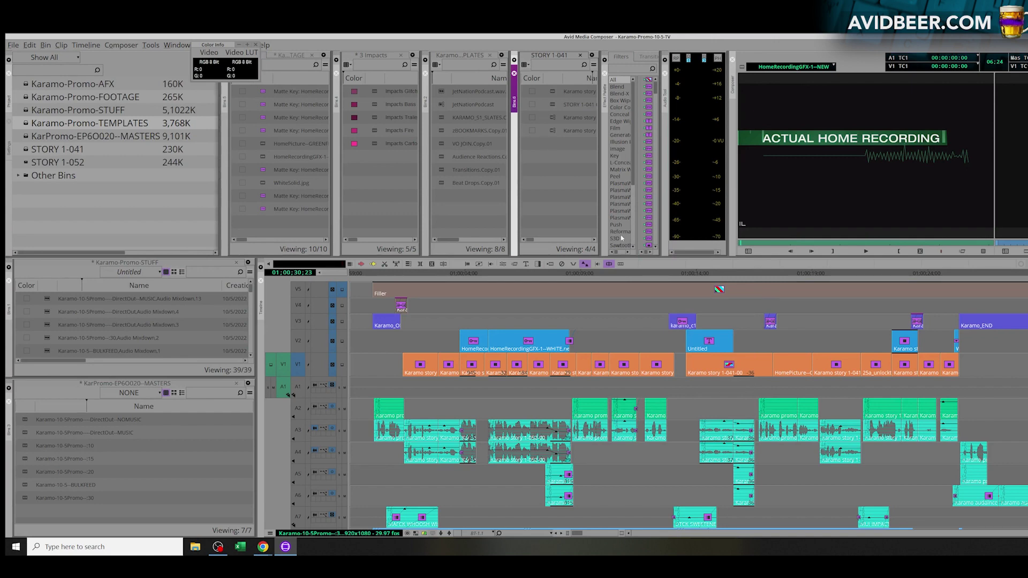
# Float the STORY 1-041 bin container in the color correction workspace, and return to the editing workspace without the Color Info window.
pyautogui.hotkey('shift', 'F8')
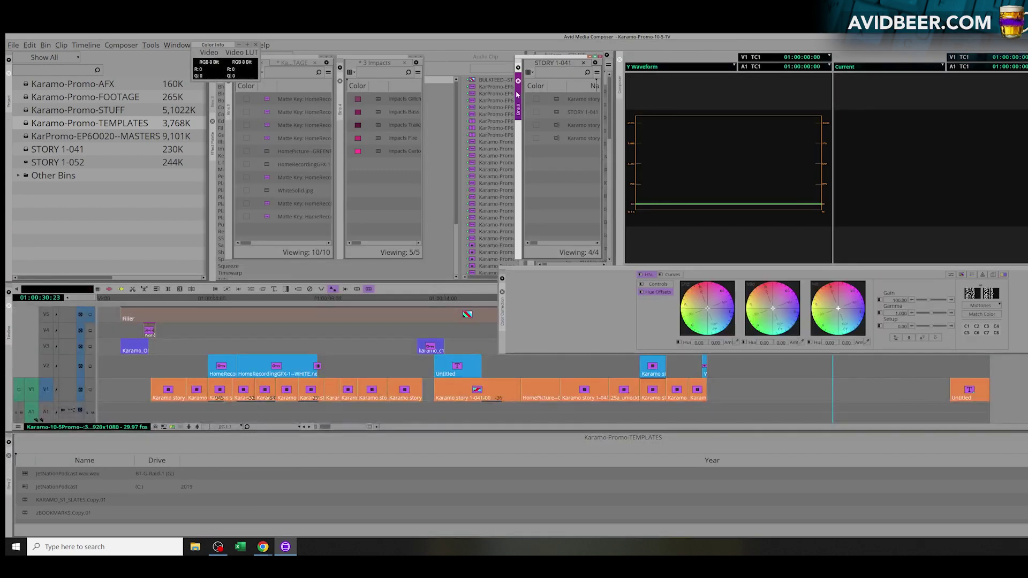
pyautogui.moveTo(518, 95); pyautogui.dragTo(664, 213)
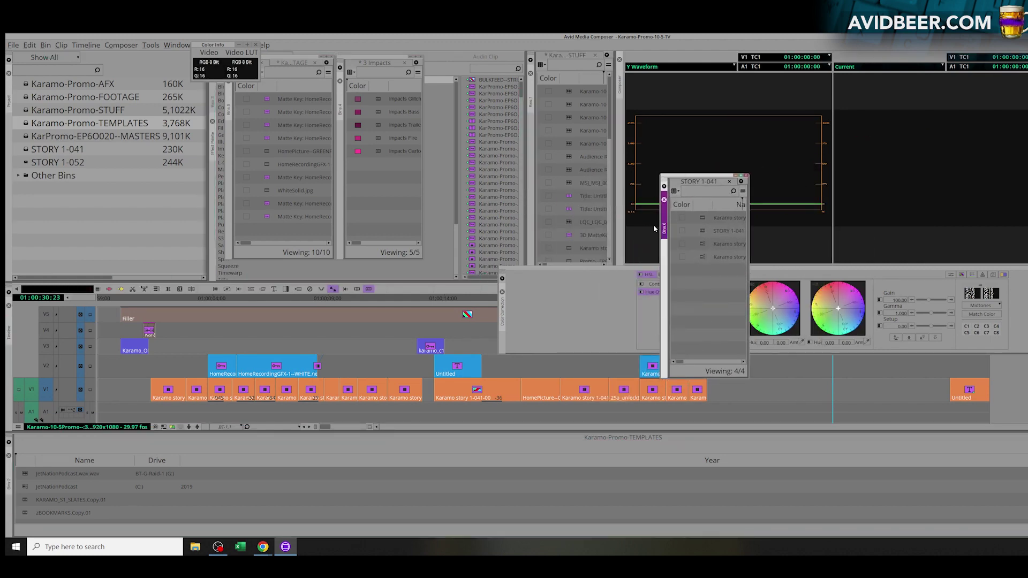
pyautogui.hotkey('shift', 'F12')
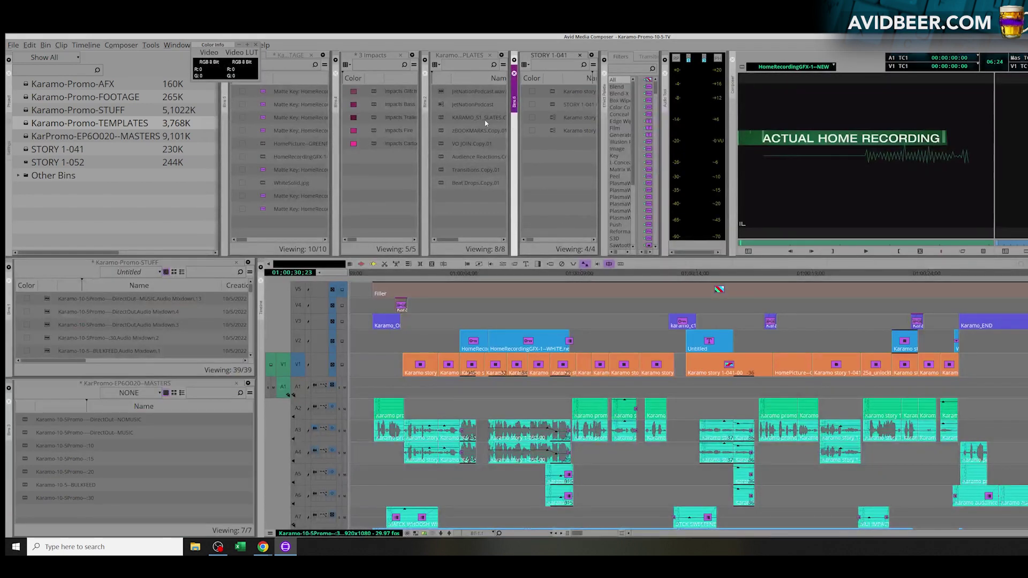
pyautogui.click(248, 46)
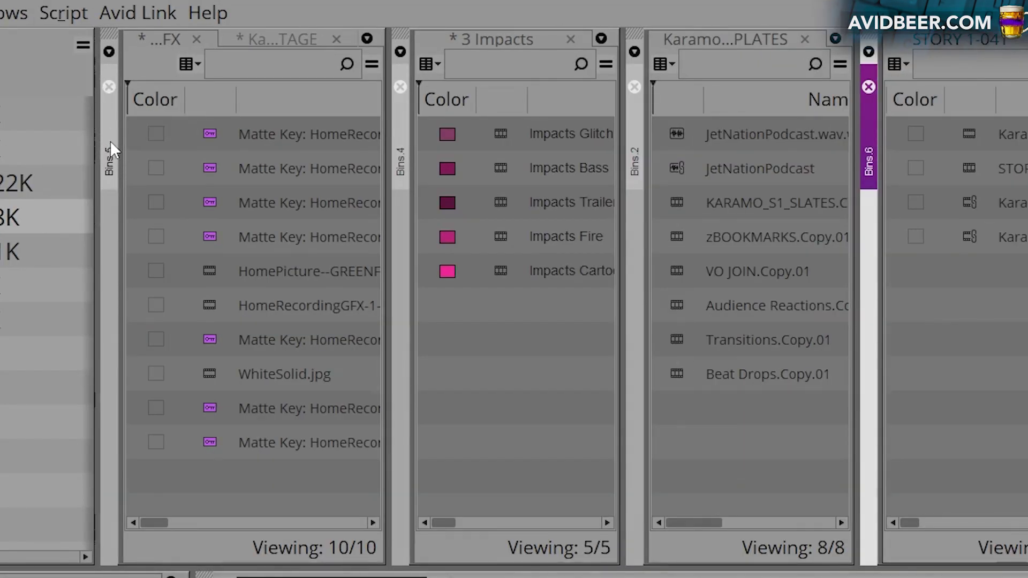
# Close the container with the AFX and FOOTAGE bins, plus the 3 Impacts bin and its emptied container.
pyautogui.click(109, 87)
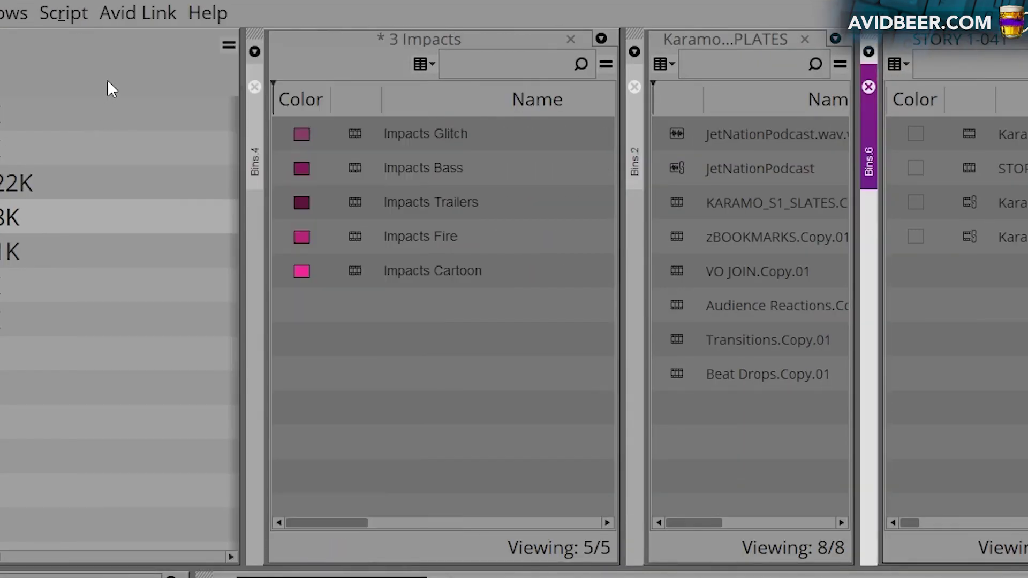
pyautogui.click(571, 40)
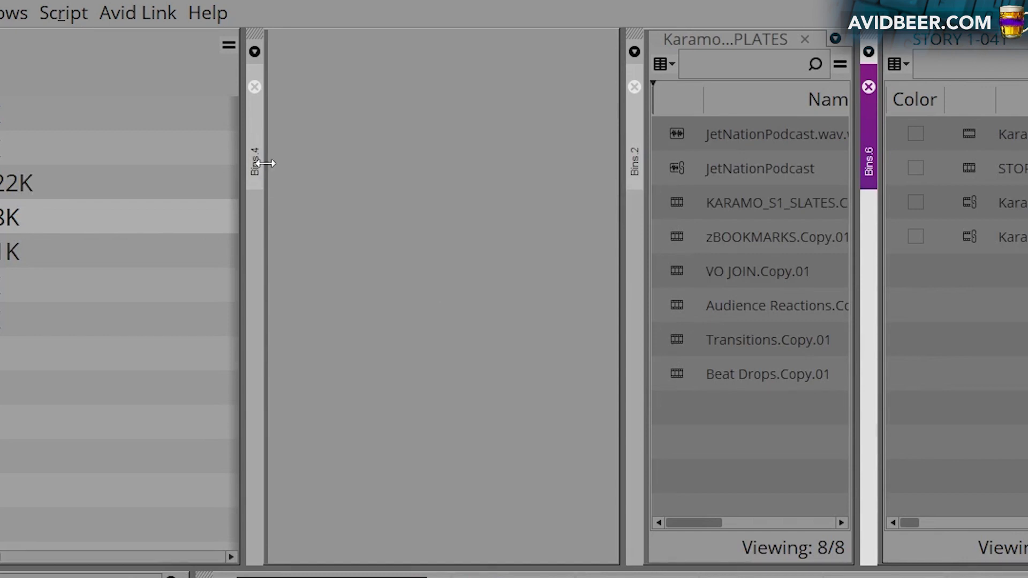
pyautogui.click(253, 89)
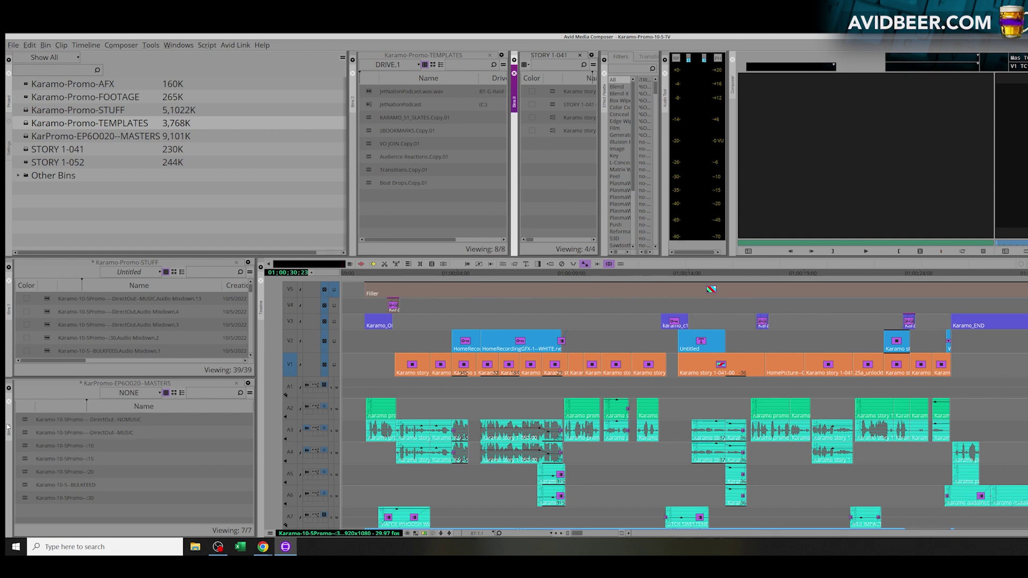
# Dock the KarPromo-EP6O020--MASTERS bin container beside Karamo-Promo-STUFF and narrow the Project, TEMPLATES and MASTERS panels.
pyautogui.moveTo(9, 426); pyautogui.dragTo(241, 362)
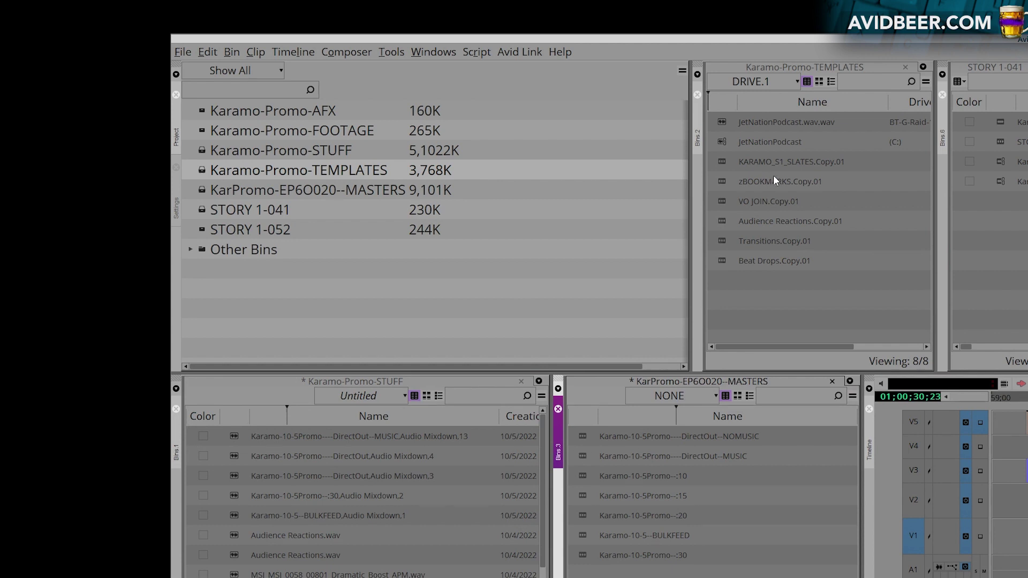
pyautogui.moveTo(690, 124); pyautogui.dragTo(563, 124)
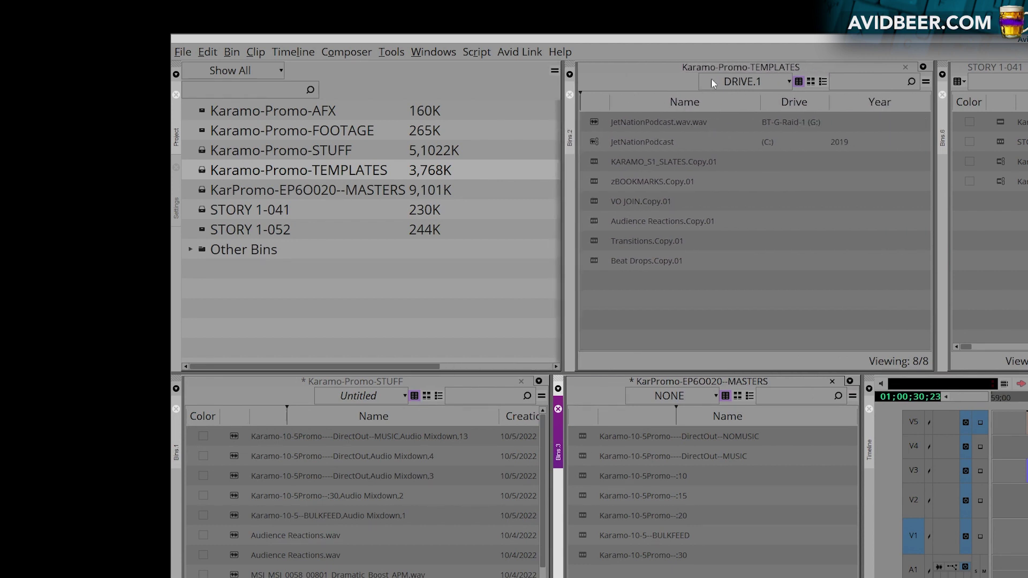
pyautogui.moveTo(938, 128); pyautogui.dragTo(768, 128)
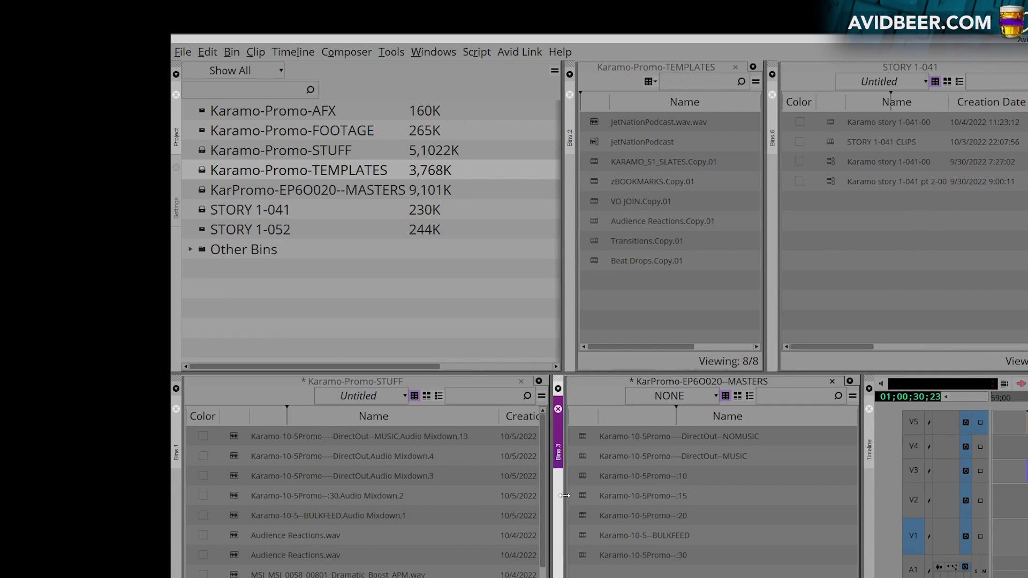
pyautogui.moveTo(861, 468); pyautogui.dragTo(715, 468)
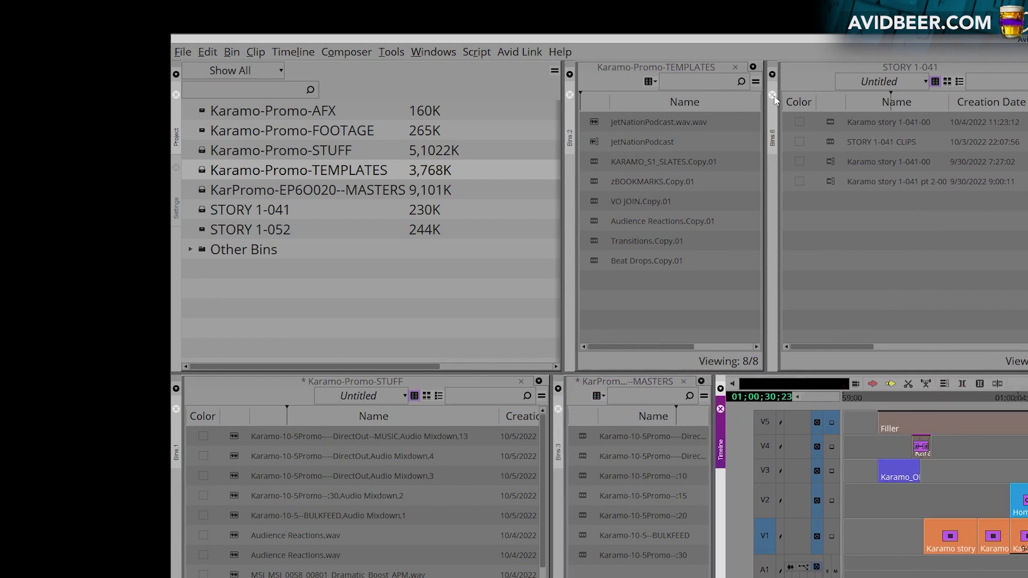
# Close the STORY 1-041 bin container and stack the MASTERS bin below the Karamo-Promo-STUFF bin in the same container.
pyautogui.click(773, 96)
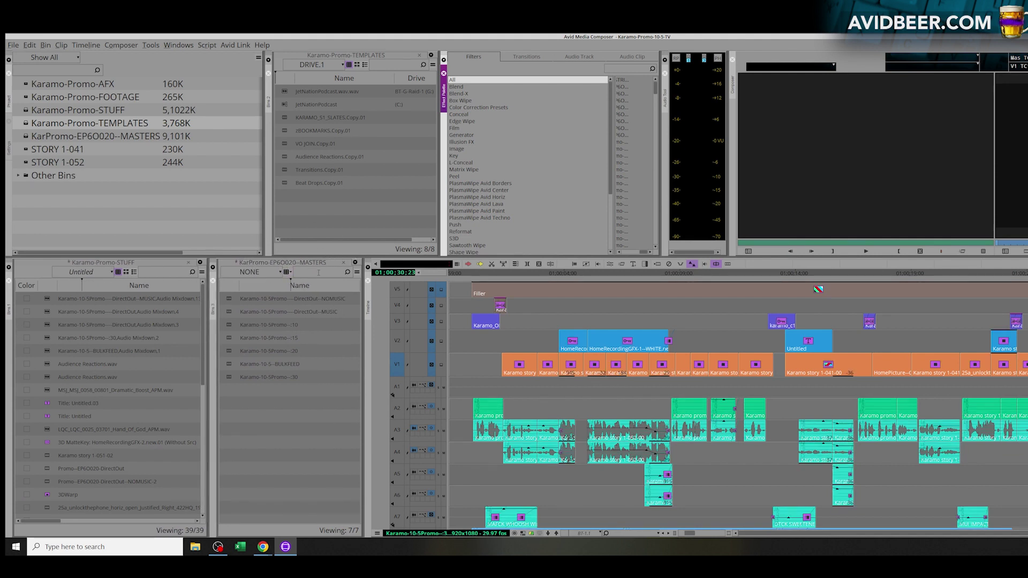
pyautogui.moveTo(306, 263); pyautogui.dragTo(116, 533)
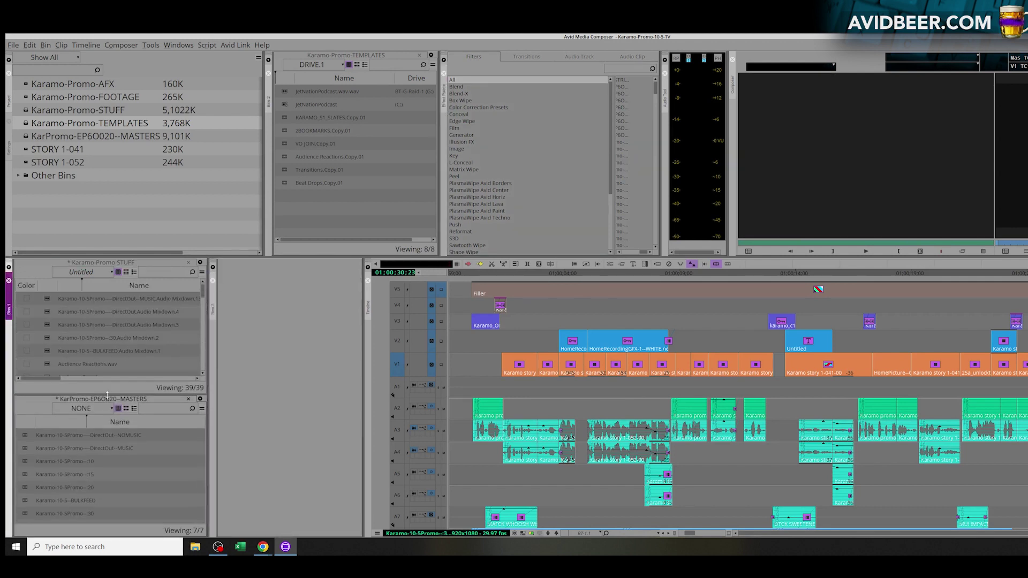
# Open the 2 S1 Graphics bin from the Other Bins folder in the empty bin container.
pyautogui.click(298, 333)
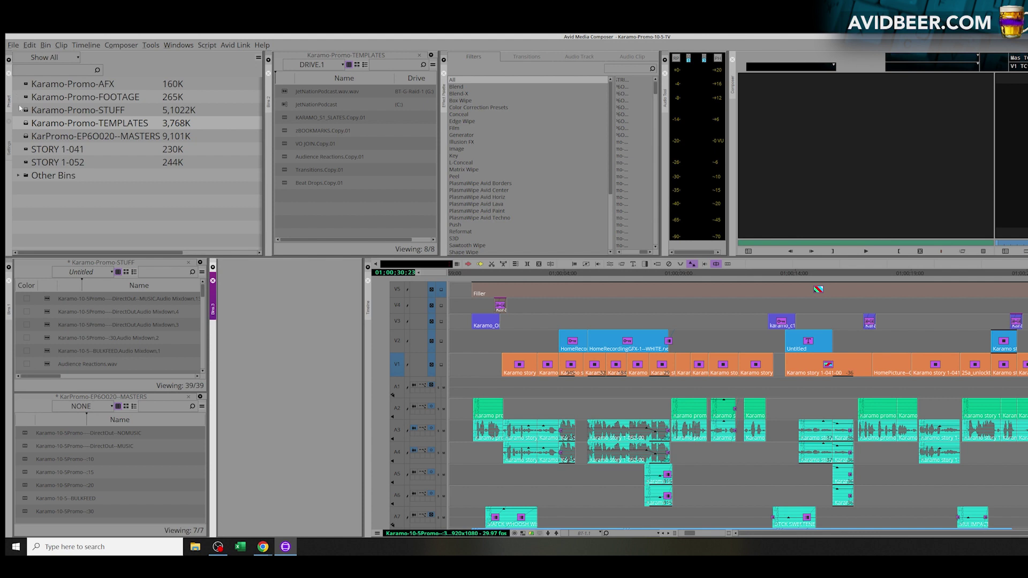
pyautogui.click(18, 175)
pyautogui.doubleClick(35, 189)
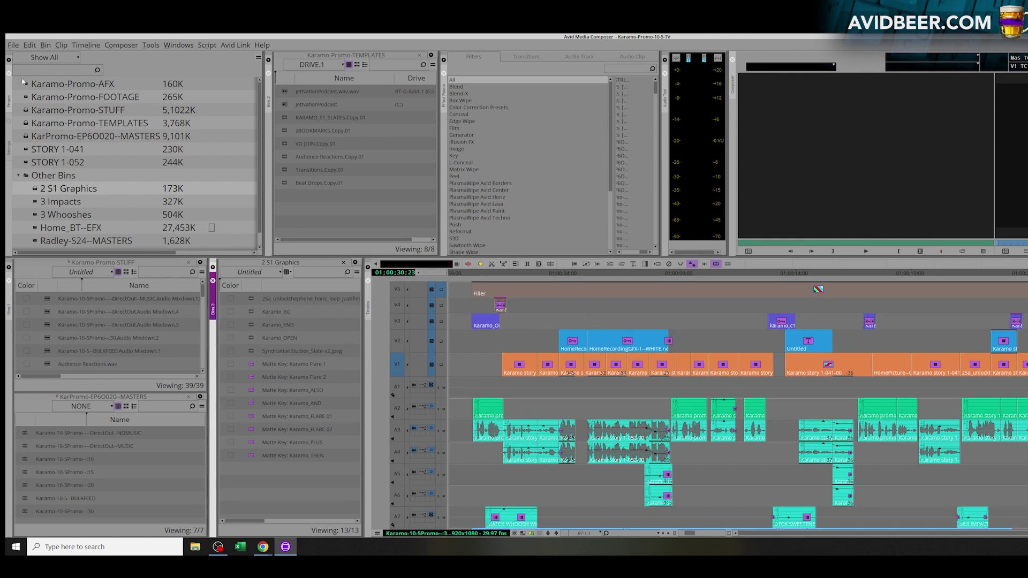
# Collapse the Other Bins folder and open the Karamo-Promo-FOOTAGE bin as a tab in the TEMPLATES container.
pyautogui.click(341, 60)
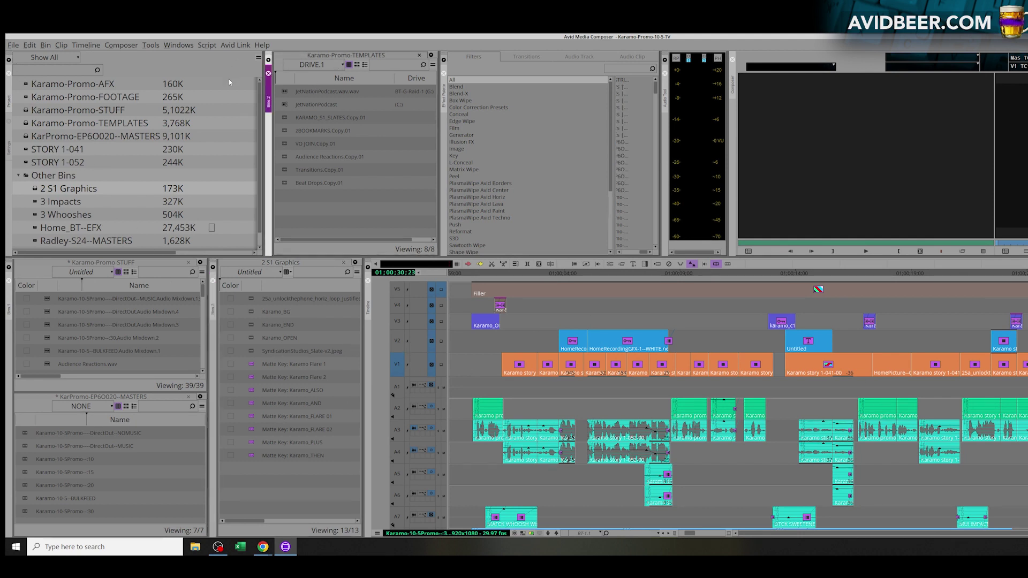
pyautogui.click(10, 97)
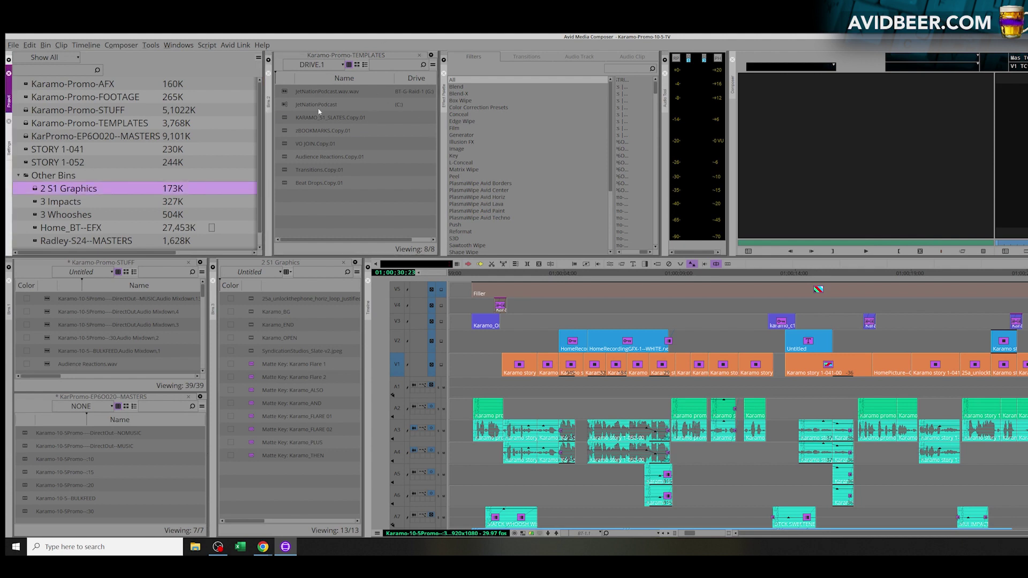
pyautogui.click(20, 176)
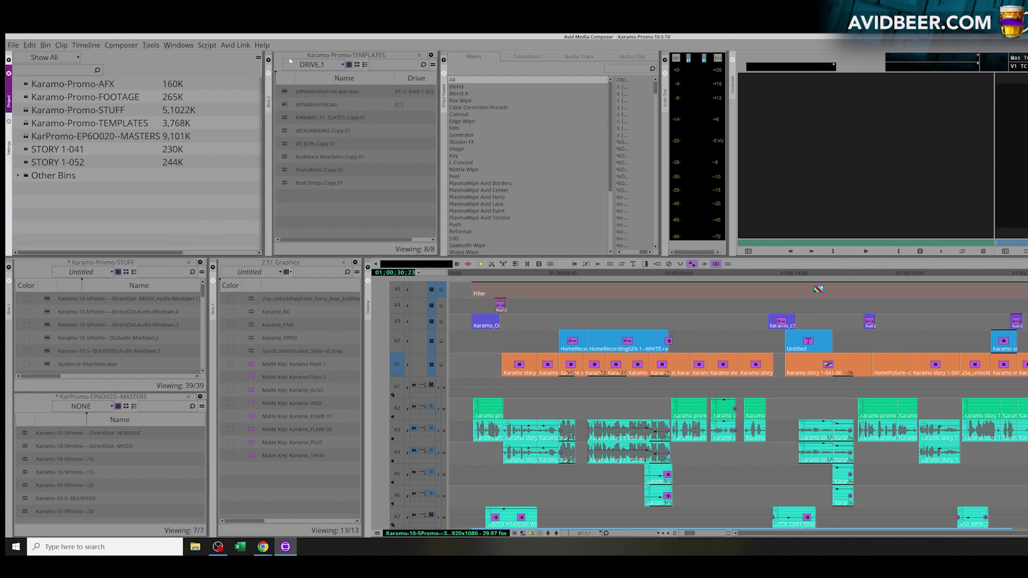
pyautogui.doubleClick(25, 98)
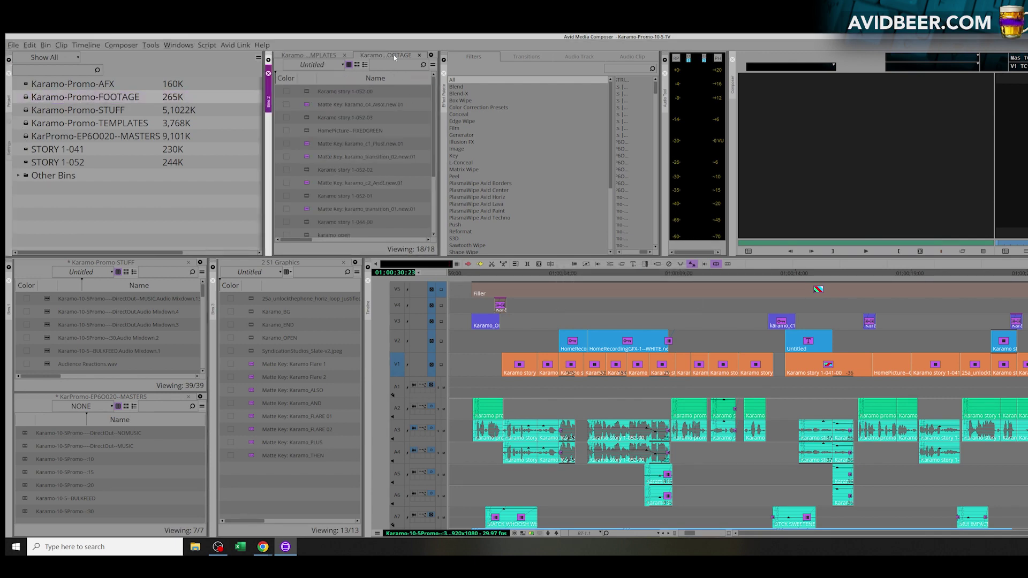
# Split the Karamo-Promo-FOOTAGE bin into its own container beside TEMPLATES and close that container.
pyautogui.moveTo(394, 57); pyautogui.dragTo(381, 89)
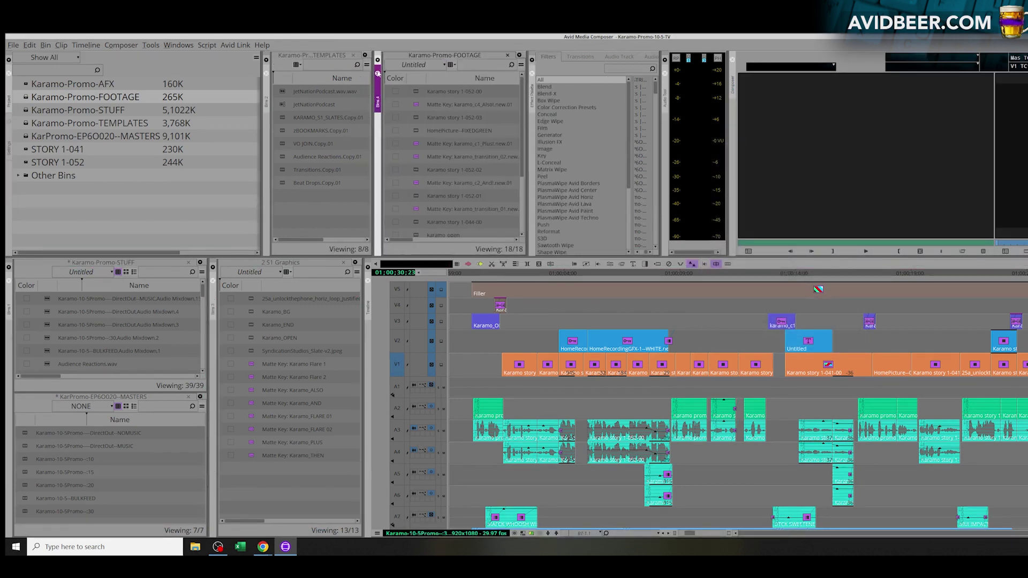
pyautogui.click(378, 73)
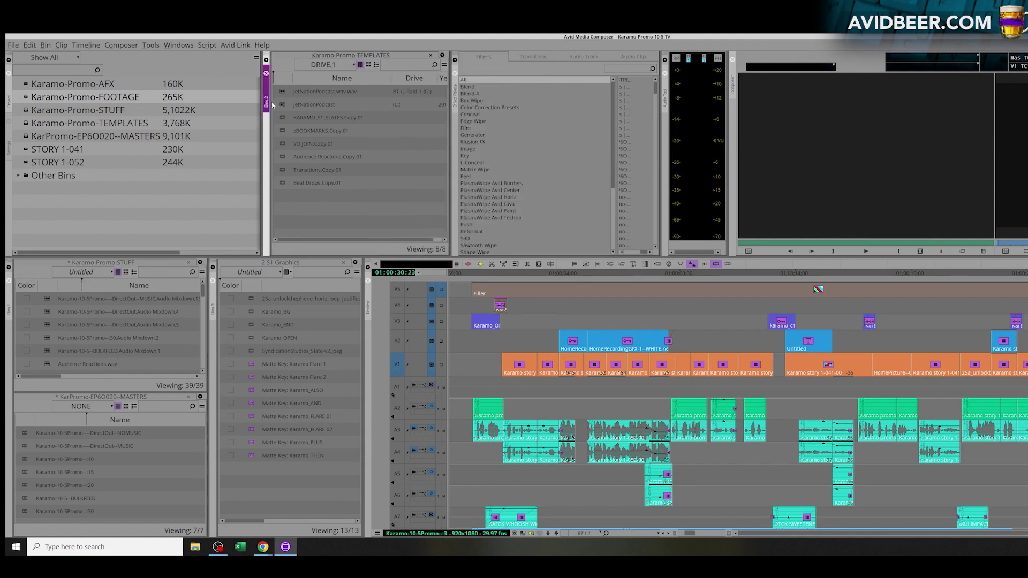
# Open the Karamo-Promo-FOOTAGE and Karamo-Promo-AFX bins as tabs in the TEMPLATES bin container.
pyautogui.click(207, 234)
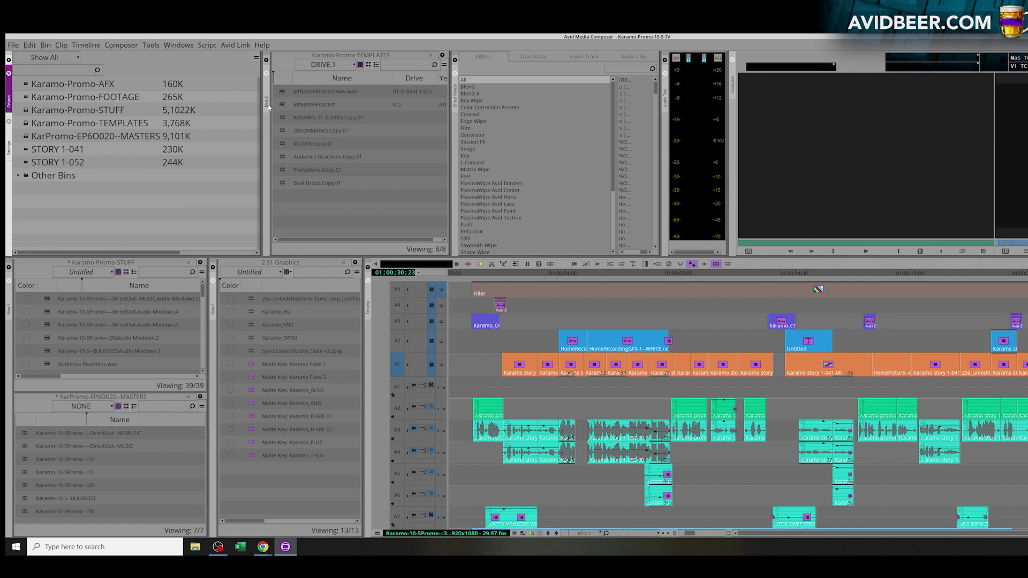
pyautogui.click(268, 103)
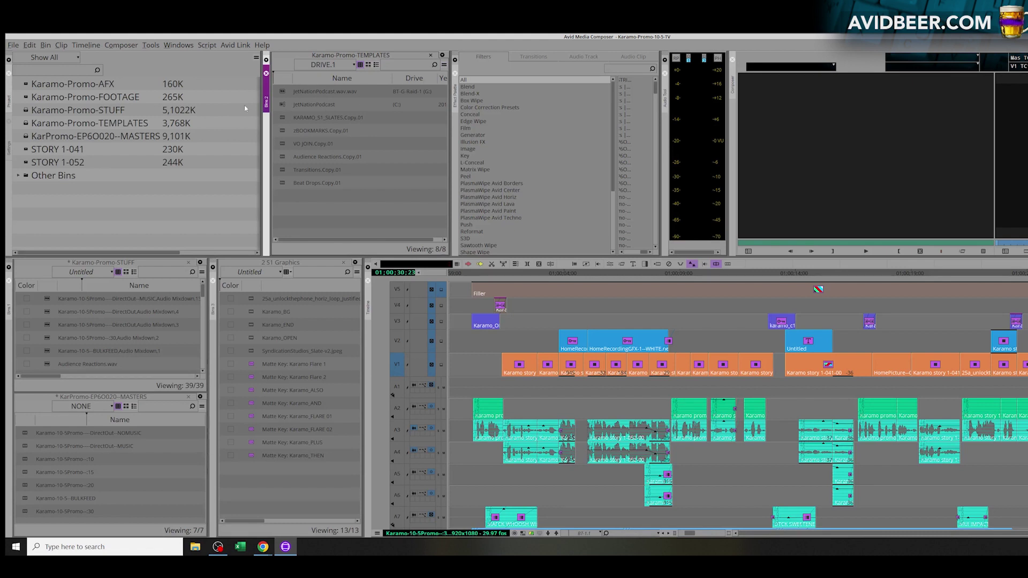
pyautogui.doubleClick(26, 98)
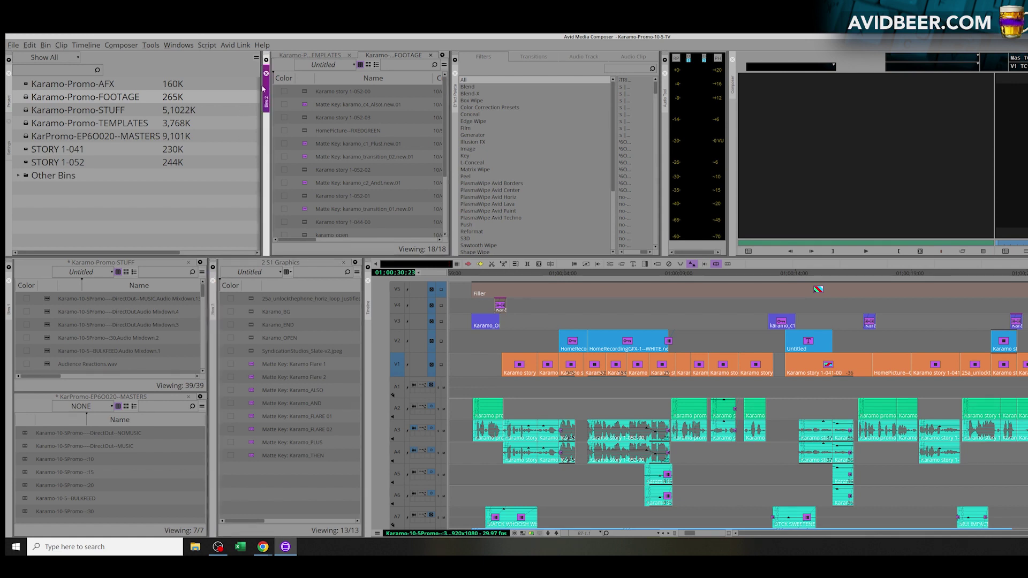
pyautogui.doubleClick(30, 84)
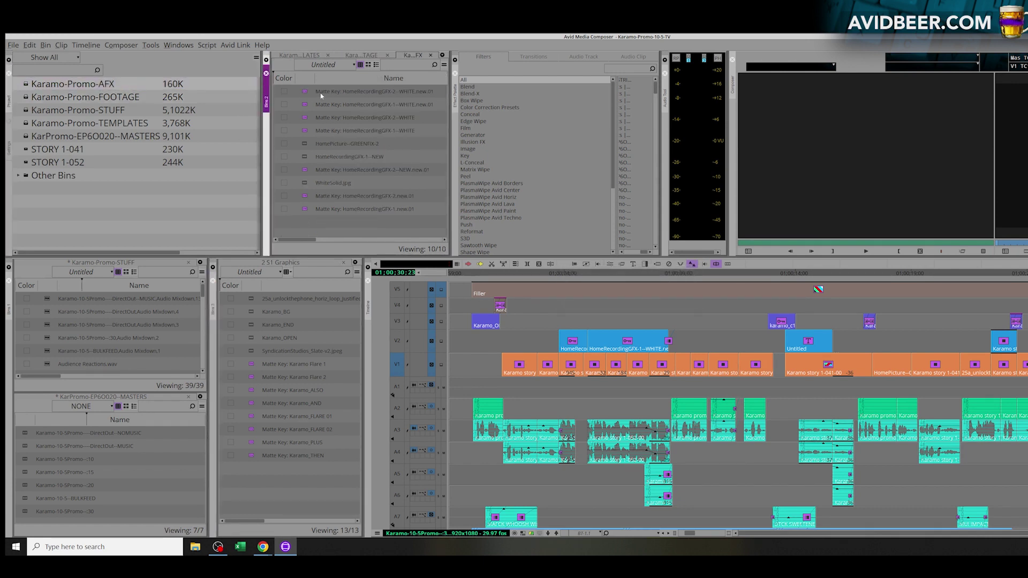
# Place the Karamo-Promo-AFX bin as a tab between TEMPLATES and FOOTAGE, widening the container for it and narrowing it again.
pyautogui.moveTo(452, 84); pyautogui.dragTo(494, 84)
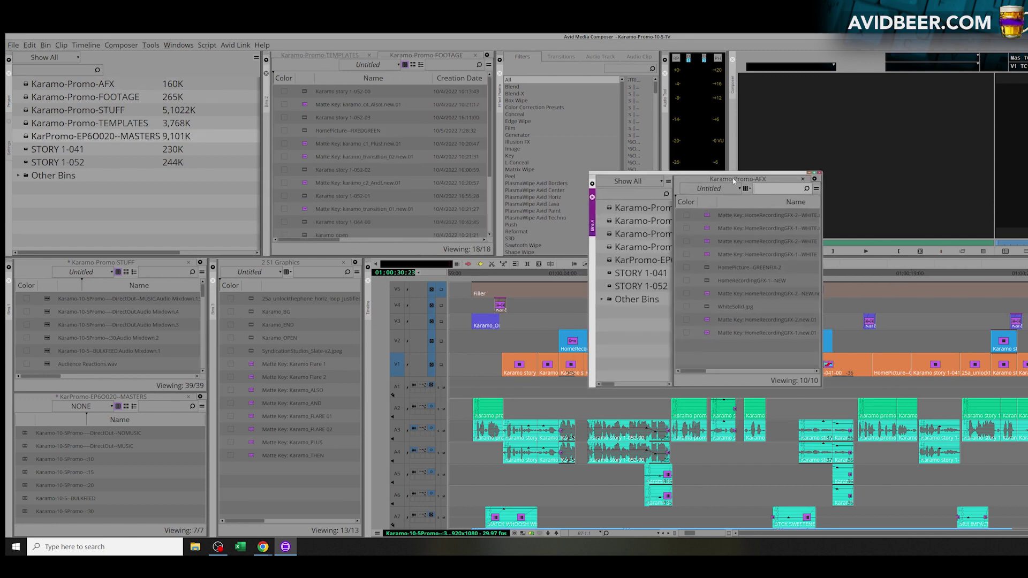
pyautogui.moveTo(733, 182); pyautogui.dragTo(415, 57)
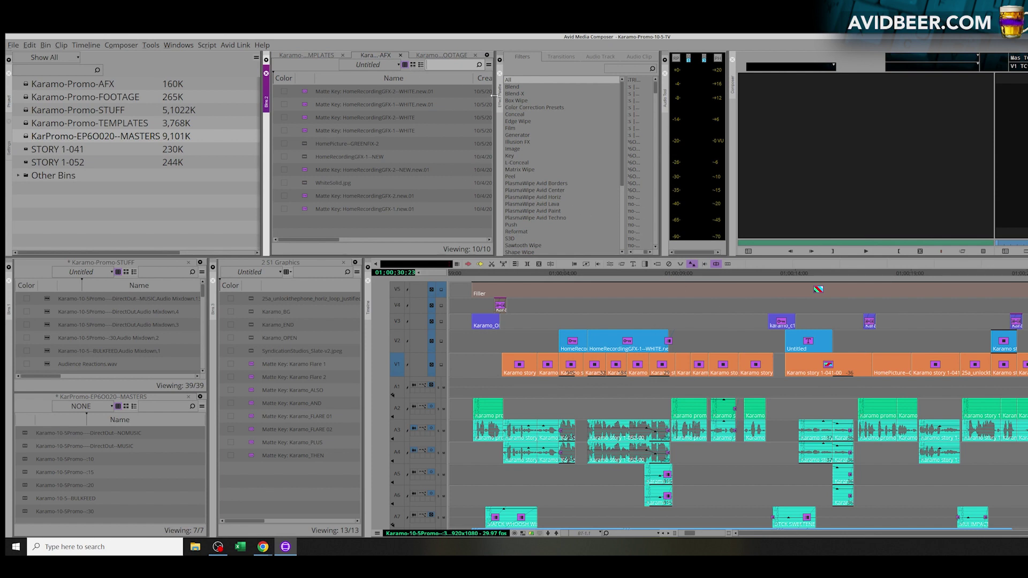
pyautogui.moveTo(491, 112); pyautogui.dragTo(448, 110)
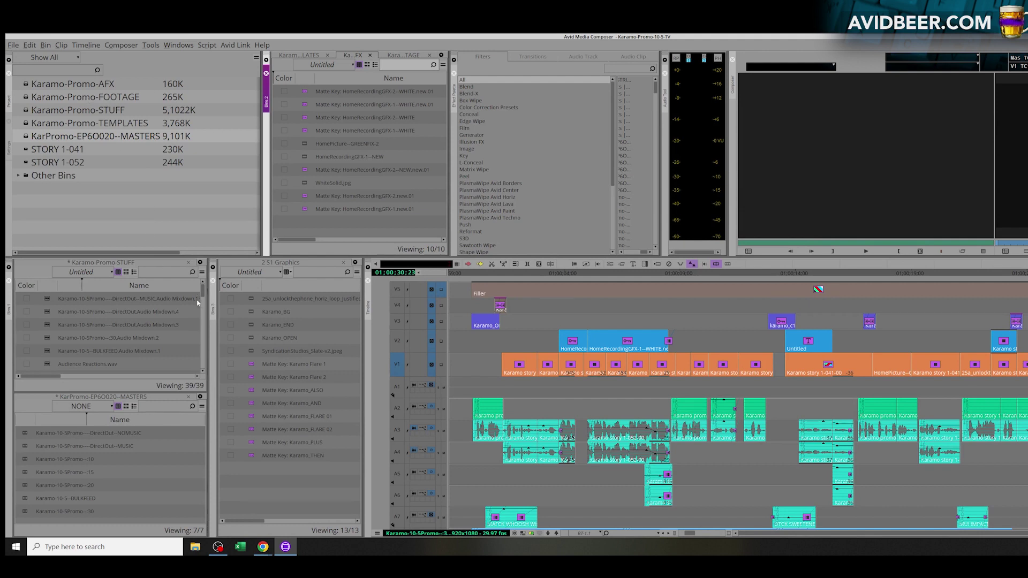
# Save the current layout of the Edit workspace with its docked bin containers.
pyautogui.click(212, 311)
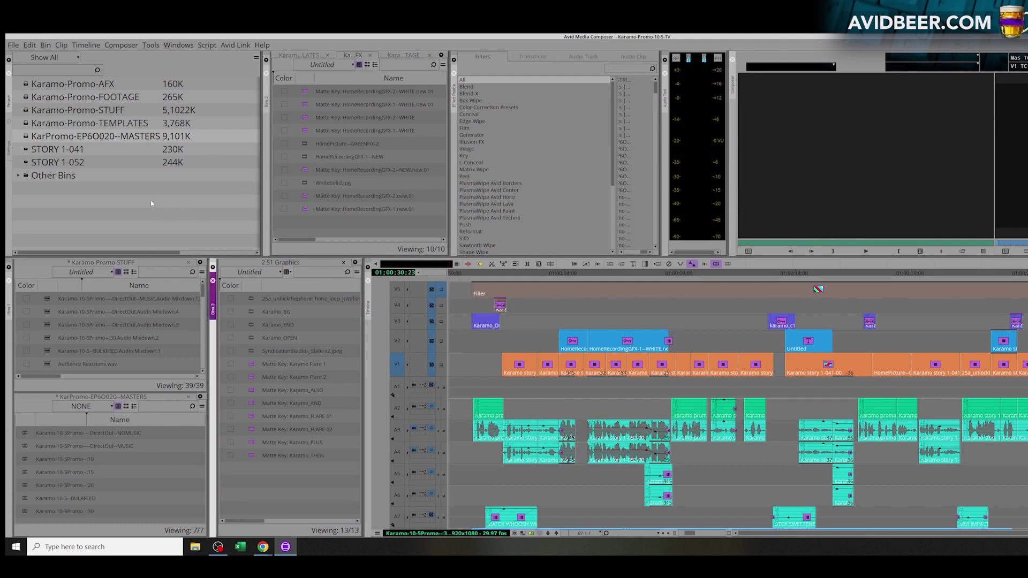
pyautogui.click(179, 45)
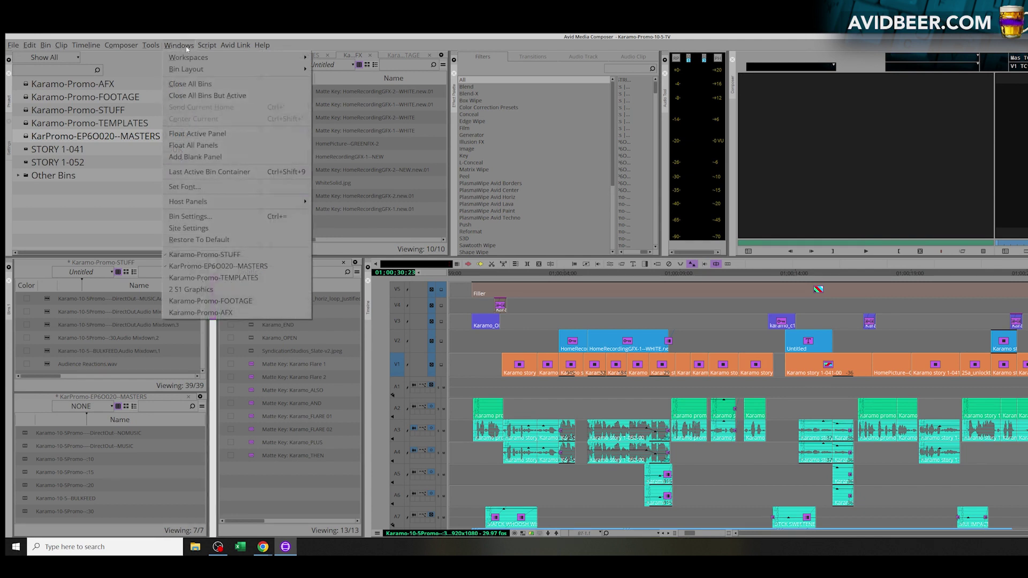
pyautogui.moveTo(194, 59)
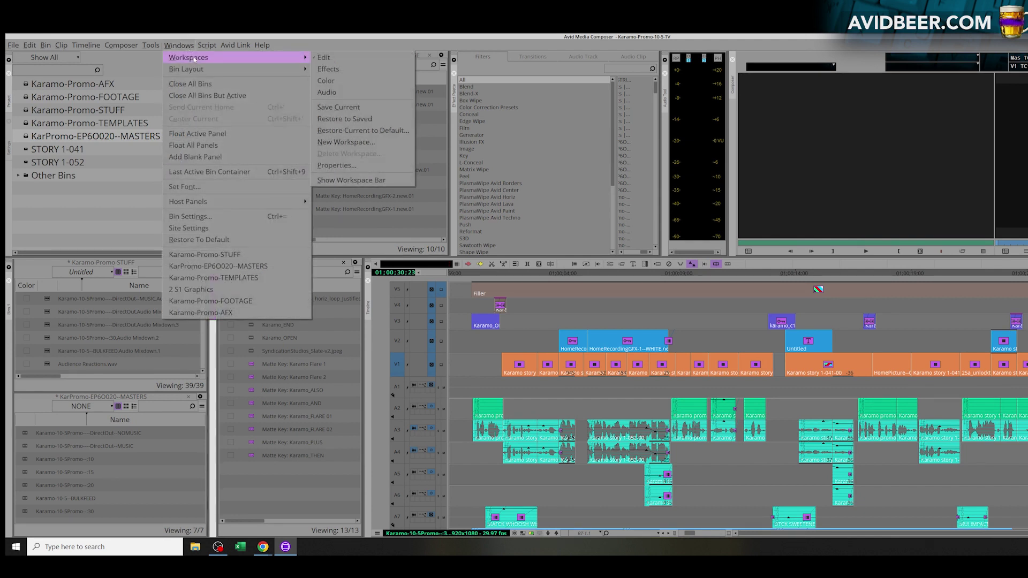
pyautogui.click(396, 107)
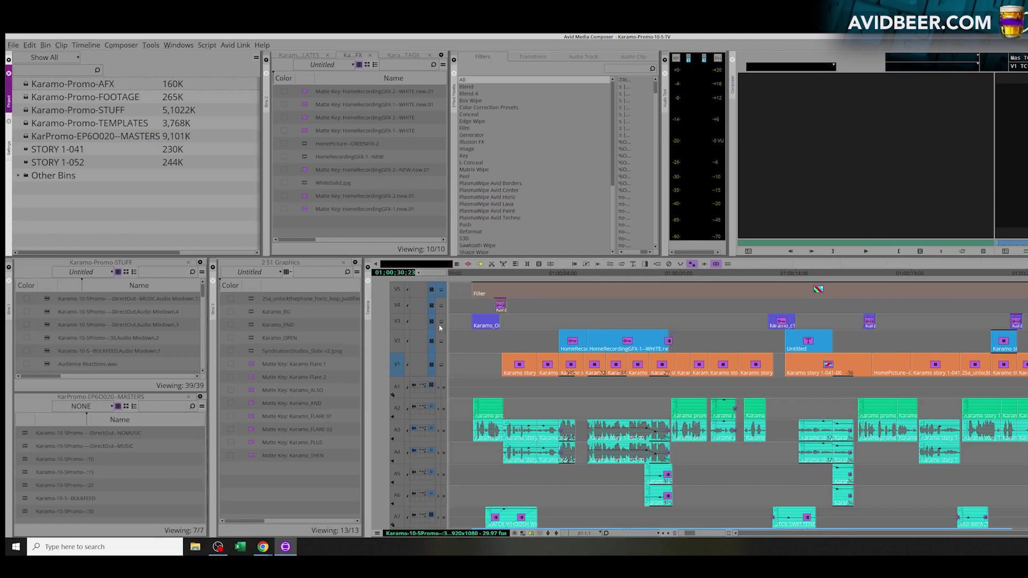
# Switch to the Color workspace and move the floating Color Correction tool up, clear of the timeline.
pyautogui.hotkey('shift', 'F8')
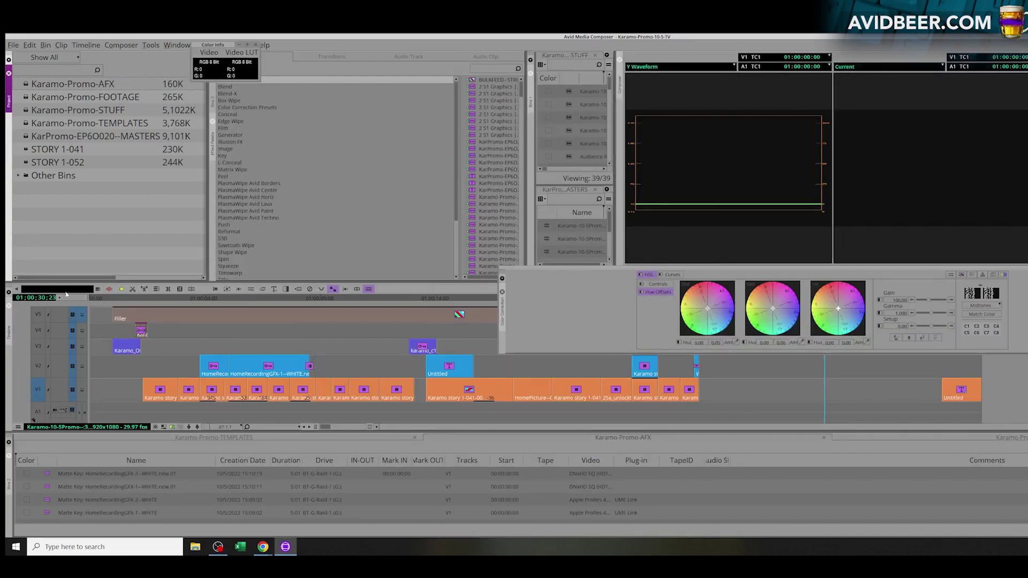
pyautogui.moveTo(502, 292); pyautogui.dragTo(731, 204)
pyautogui.hotkey('shift', 'F9')
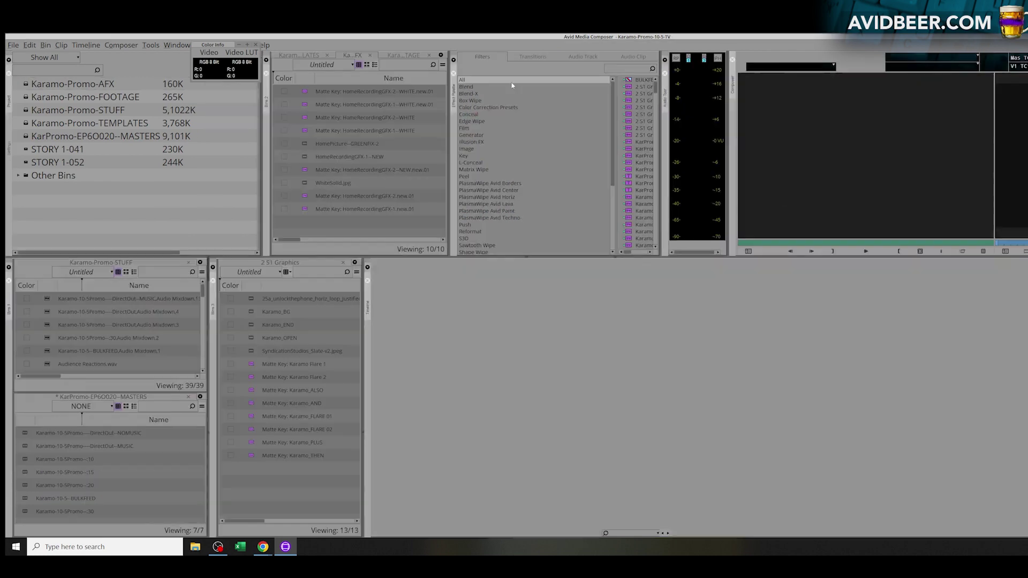
pyautogui.hotkey('shift', 'F8')
# Dock the STUFF and MASTERS container beside the timeline and the AFX container beside the Project panel, widening the Project panel.
pyautogui.moveTo(530, 99); pyautogui.dragTo(8, 377)
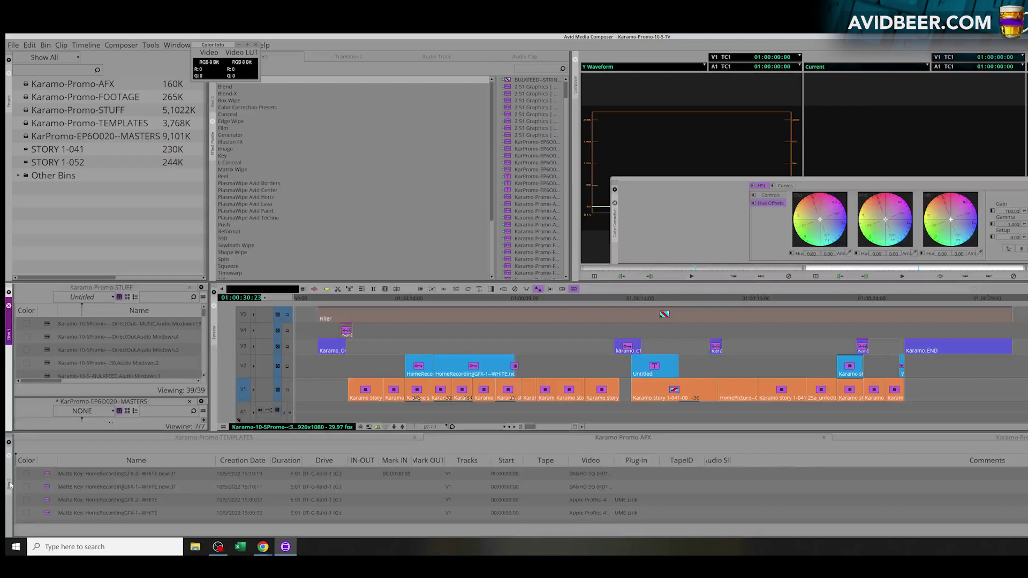
pyautogui.moveTo(10, 486); pyautogui.dragTo(207, 178)
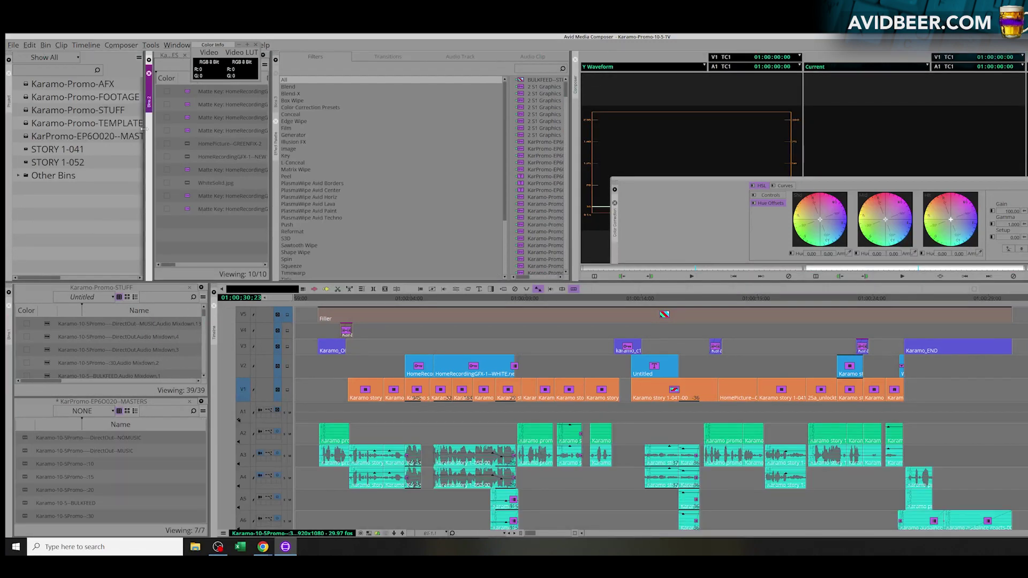
pyautogui.moveTo(143, 128); pyautogui.dragTo(188, 128)
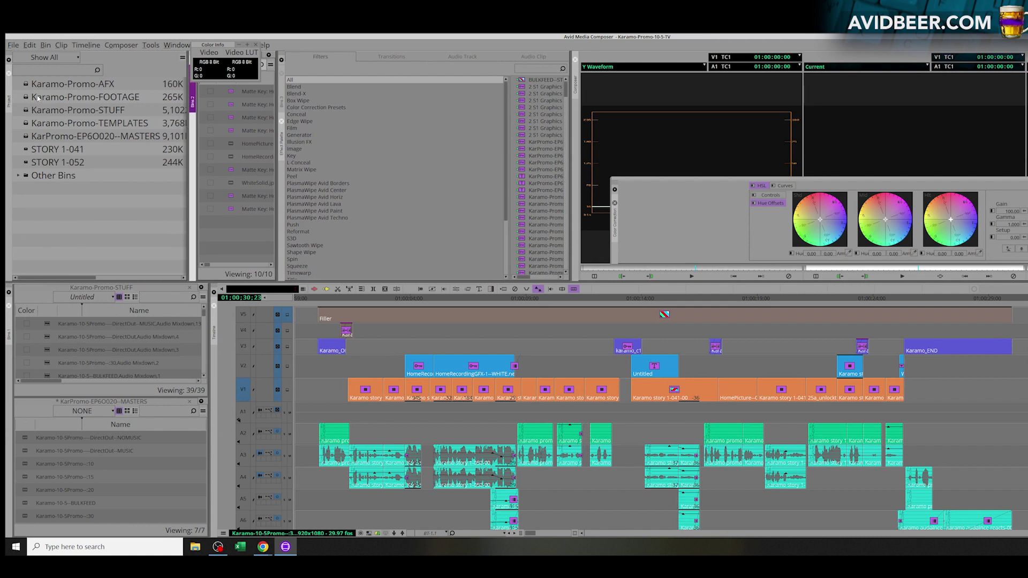
# Expand the Other Bins folder, open the 2 S1 Graphics bin and dock its container between the STUFF container and the timeline.
pyautogui.click(18, 176)
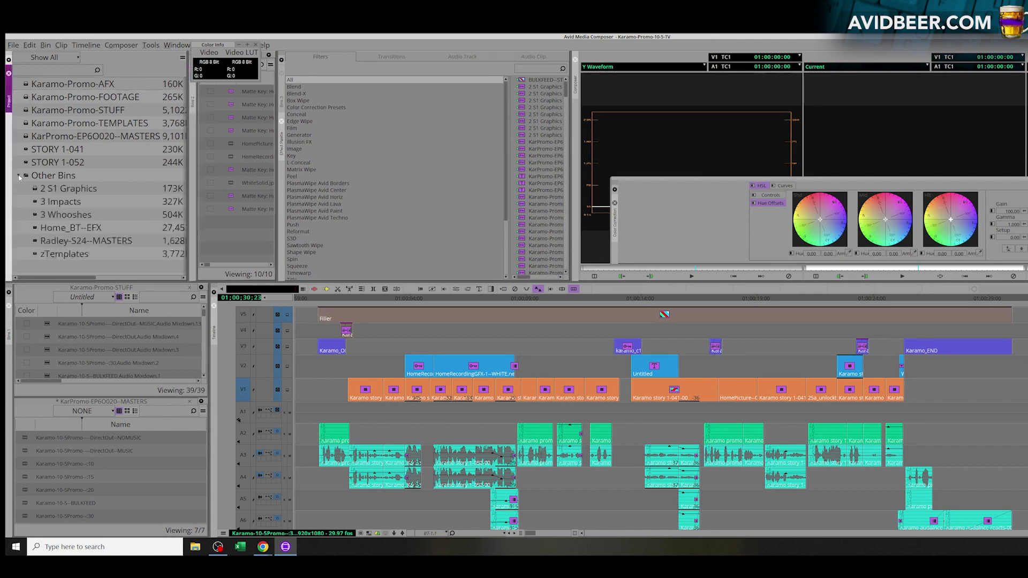
pyautogui.click(36, 215)
pyautogui.doubleClick(59, 188)
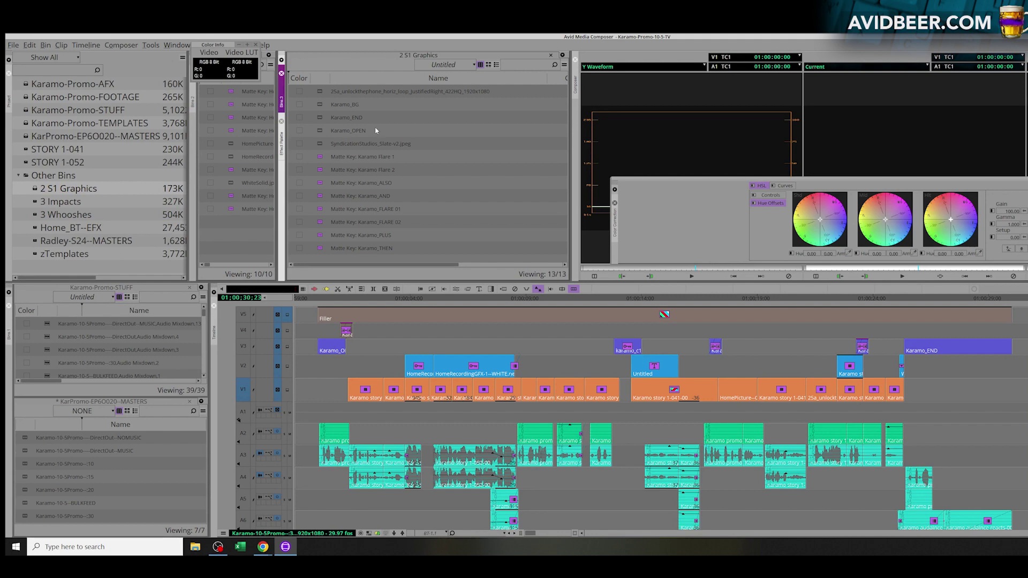
pyautogui.moveTo(281, 96); pyautogui.dragTo(215, 351)
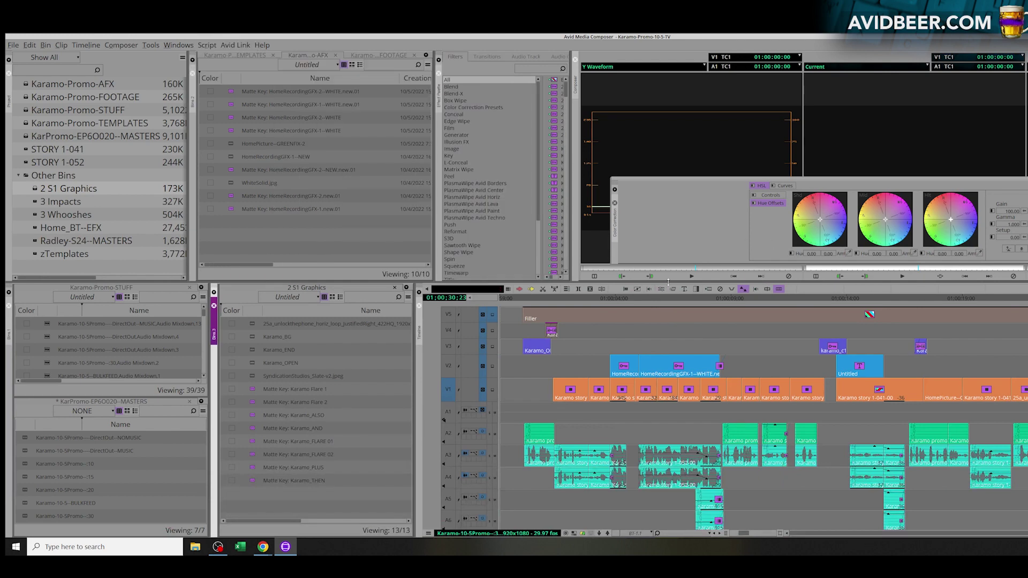
# Dock the Color Correction tool above the timeline, giving the lower panels more height and narrowing the 2 S1 Graphics container.
pyautogui.moveTo(668, 283)
pyautogui.mouseDown()
pyautogui.moveTo(668, 333)
pyautogui.moveTo(668, 262)
pyautogui.mouseUp()
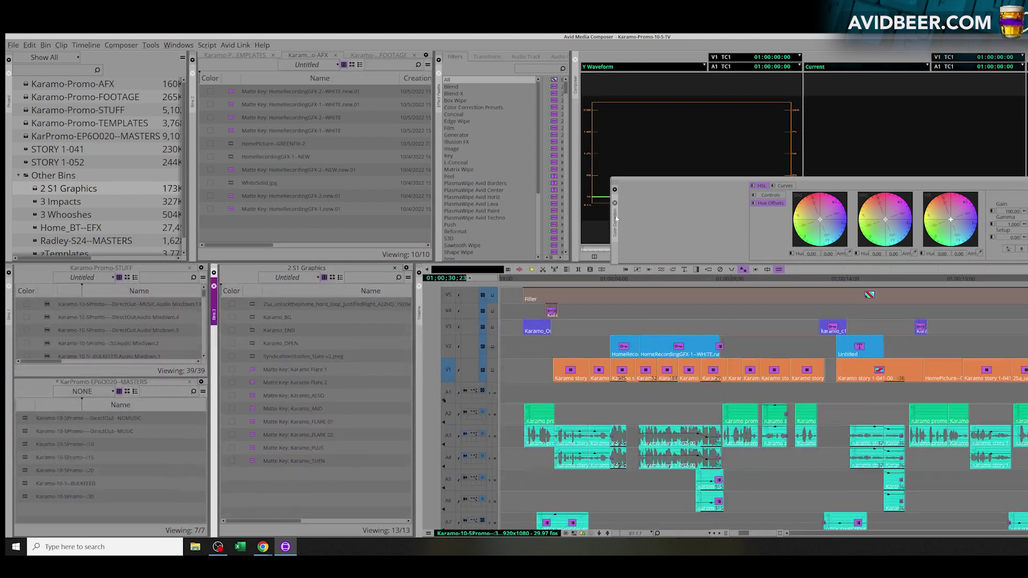
pyautogui.moveTo(615, 212); pyautogui.dragTo(654, 270)
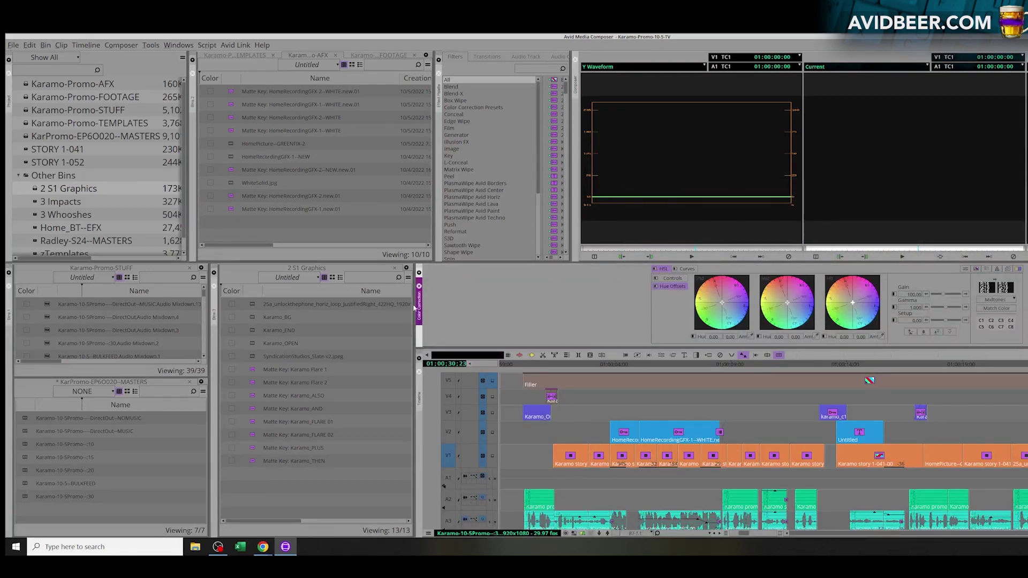
pyautogui.moveTo(406, 307); pyautogui.dragTo(356, 306)
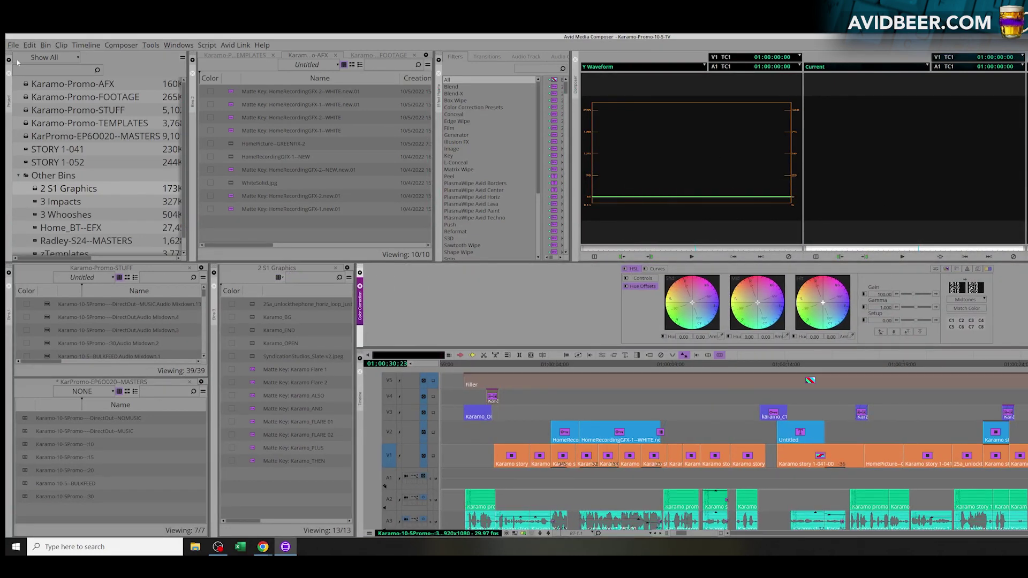
# Open the Audio Tool, dock it between the Effect Palette and the Composer, and slightly shorten the upper row of panels.
pyautogui.click(19, 176)
pyautogui.click(18, 176)
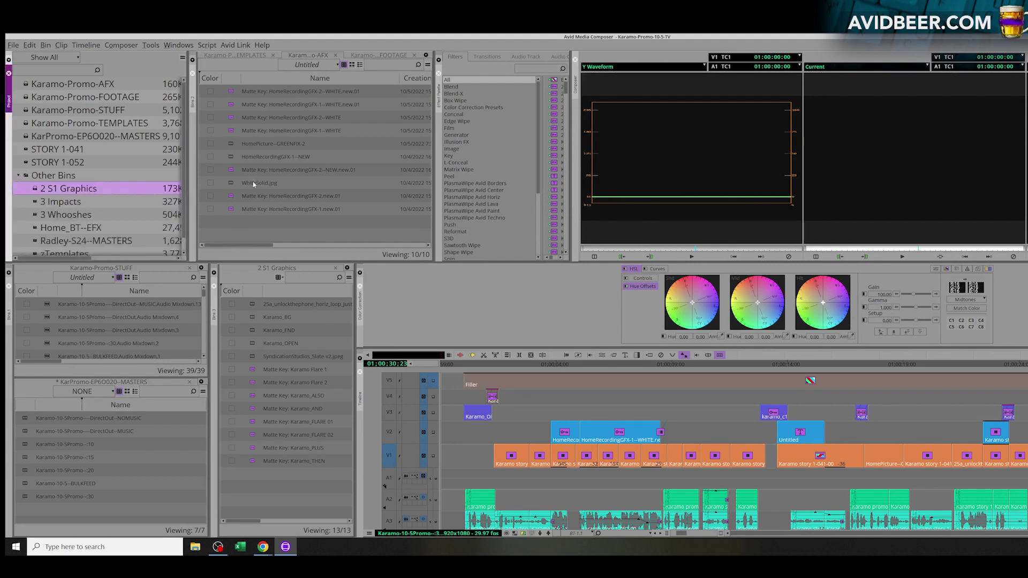
pyautogui.hotkey('ctrl', '1')
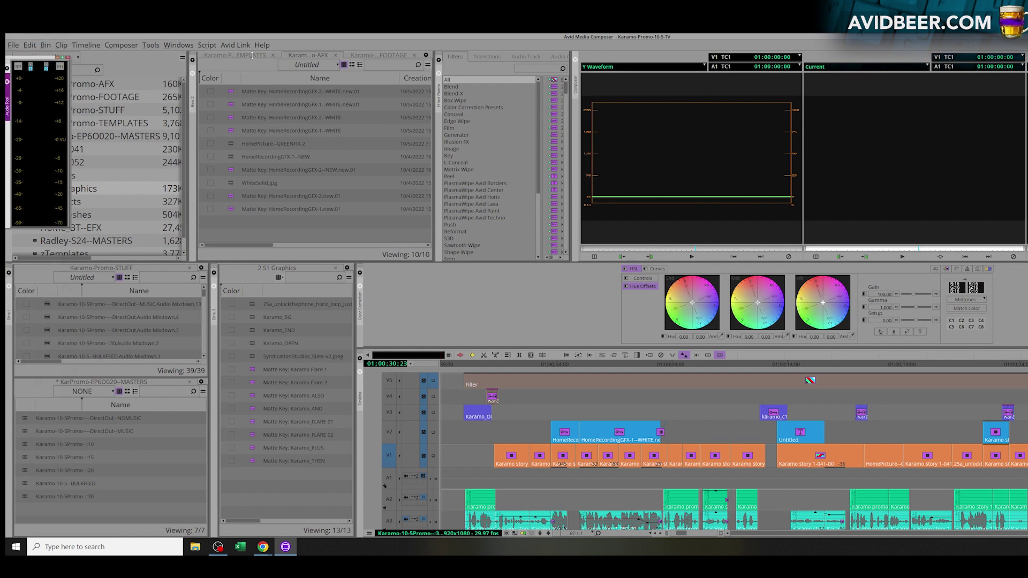
pyautogui.moveTo(20, 39); pyautogui.dragTo(578, 126)
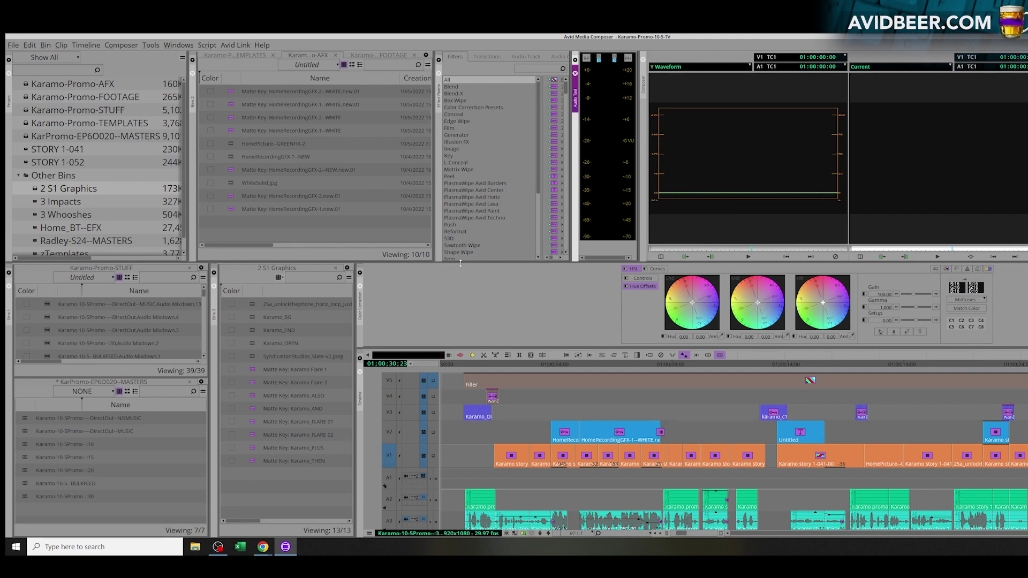
pyautogui.moveTo(452, 264); pyautogui.dragTo(452, 258)
# Activate the Project panel and the Bins 1, Bins 2 and Bins 3 containers in turn to review the Color layout.
pyautogui.click(14, 90)
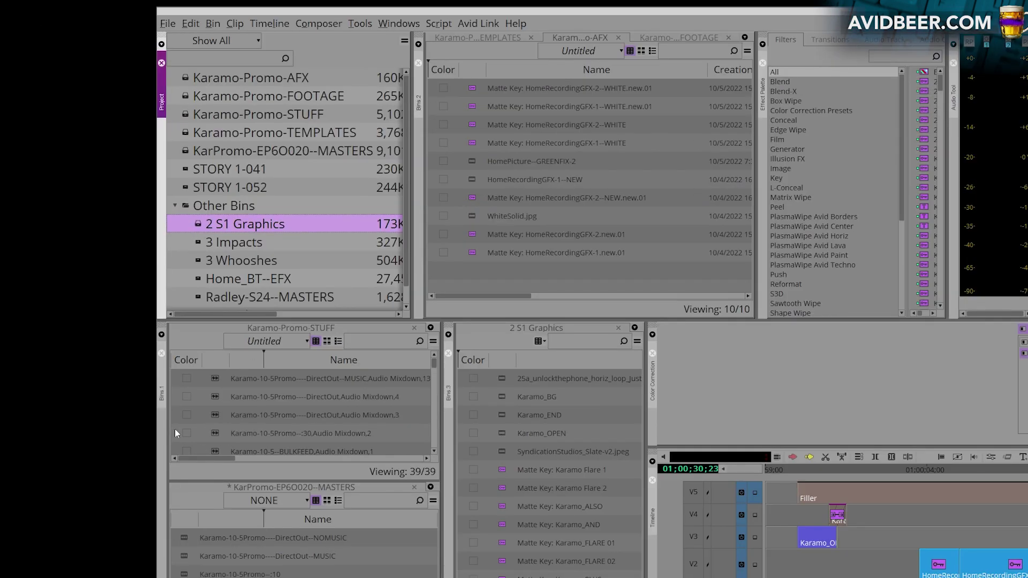
pyautogui.click(18, 335)
pyautogui.click(419, 115)
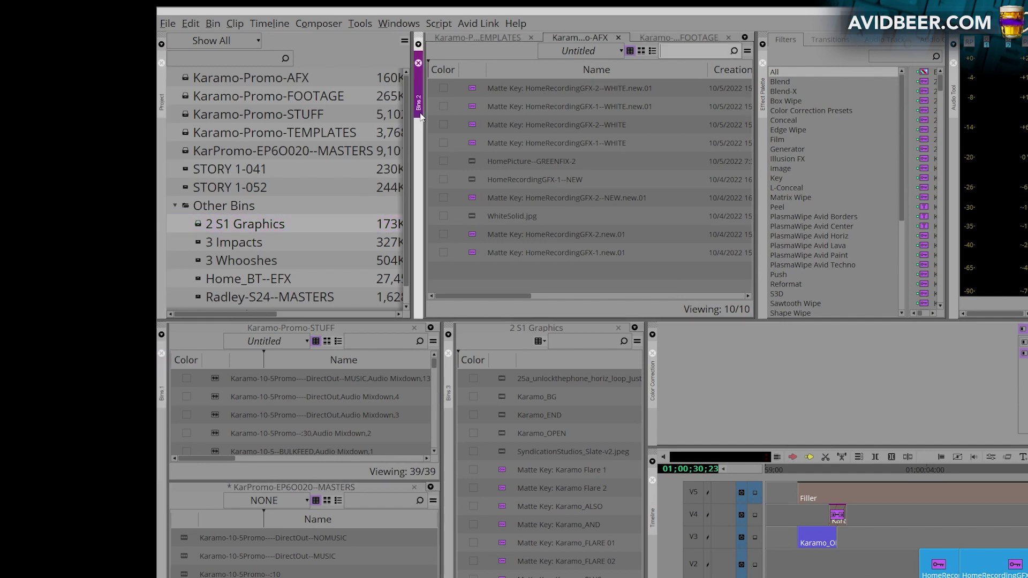
pyautogui.click(449, 390)
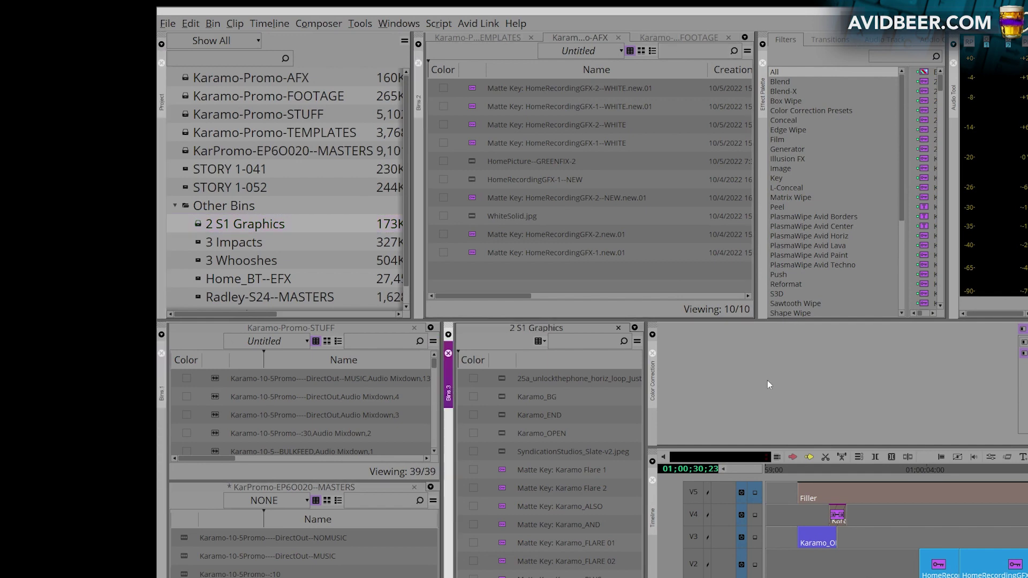
# Switch between the Edit and Color workspaces to compare their bin container layouts, ending in the Edit workspace.
pyautogui.click(402, 23)
pyautogui.click(347, 40)
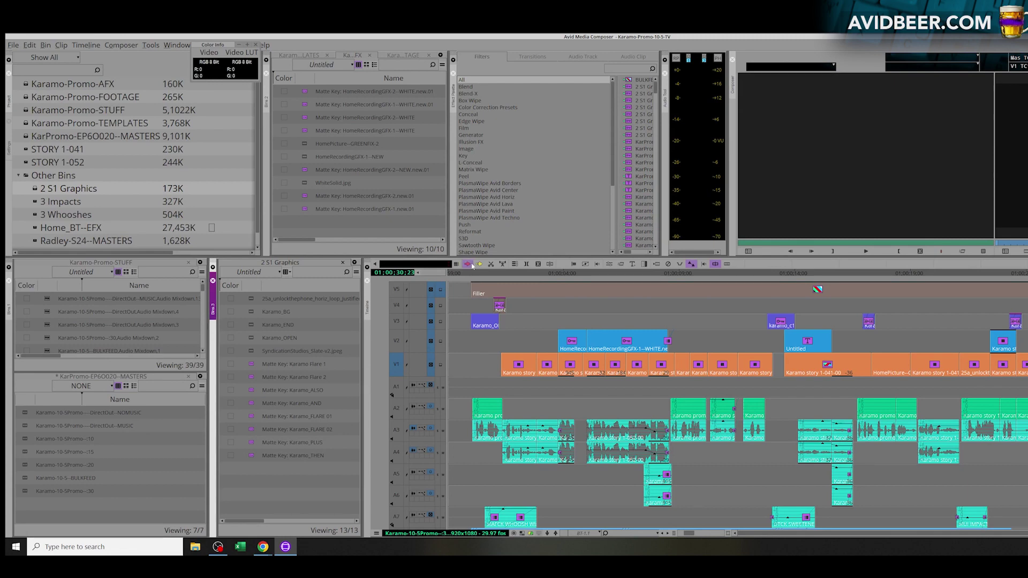
pyautogui.hotkey('shift', 'F8')
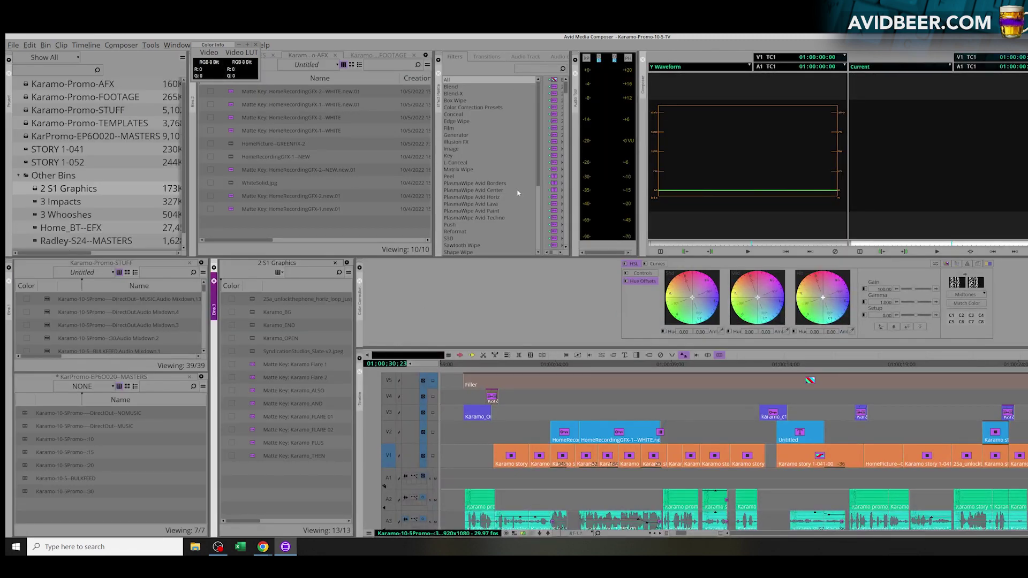
pyautogui.hotkey('shift', 'F9')
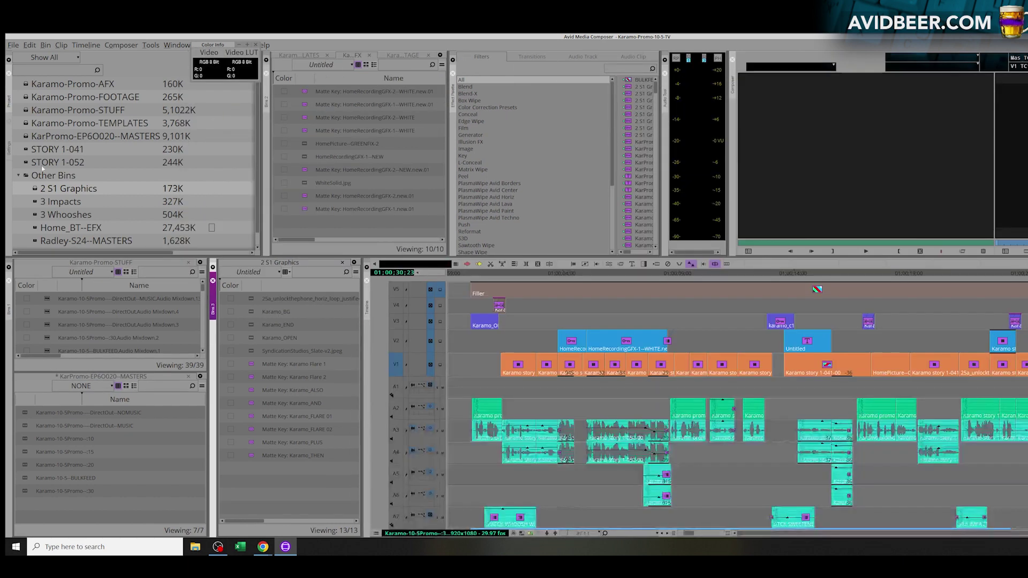
# Open the Home_BT--EFX bin and dock it as its own container between the AFX container and the Effect Palette.
pyautogui.doubleClick(33, 226)
pyautogui.moveTo(33, 226); pyautogui.dragTo(449, 148)
pyautogui.moveTo(269, 393); pyautogui.dragTo(449, 131)
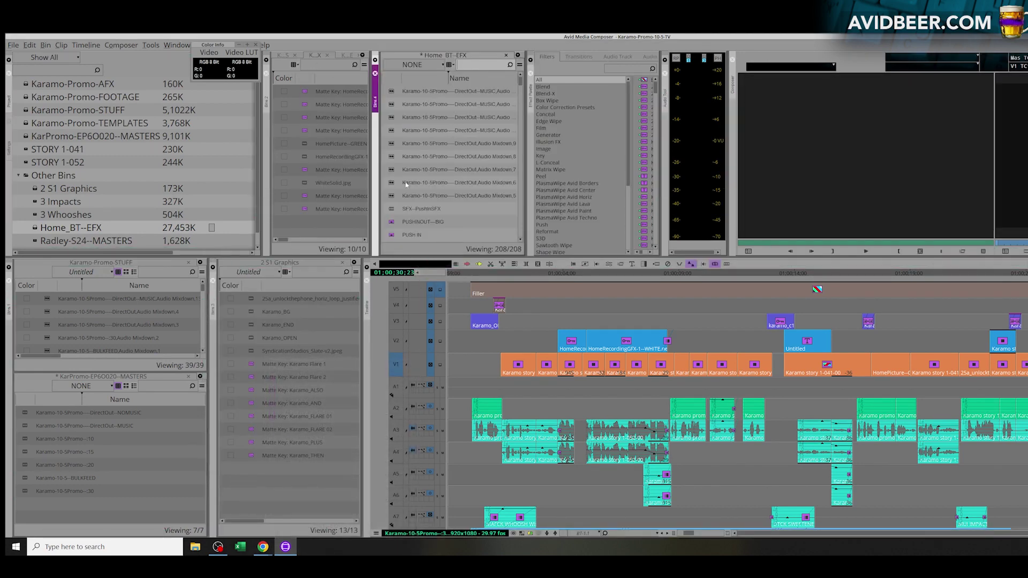
pyautogui.hscroll(2, 637, 185)
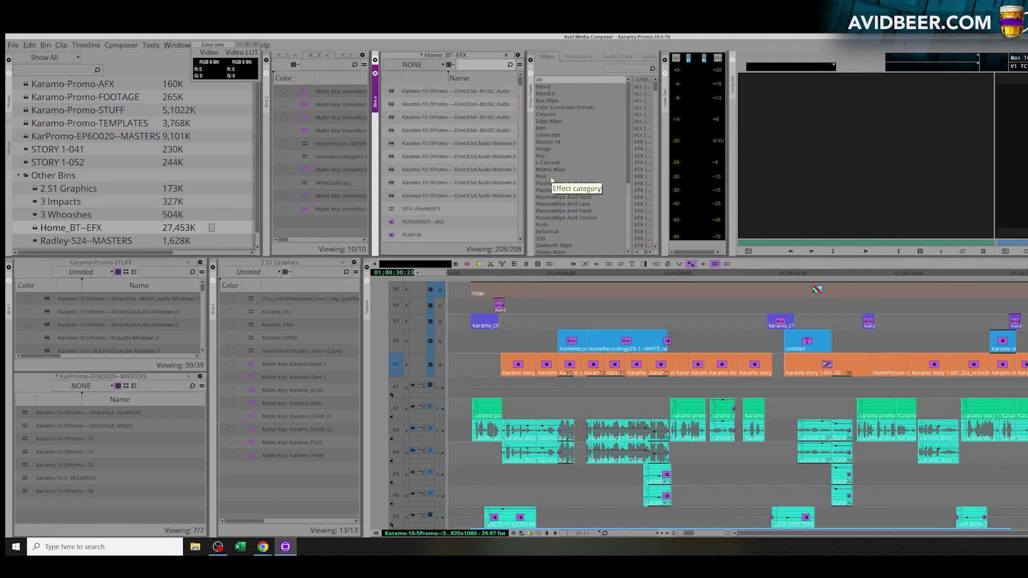
# In the Color workspace, move the floating Home_BT--EFX container off the docked panels and close it, then close the Color Info window.
pyautogui.hotkey('shift', 'F8')
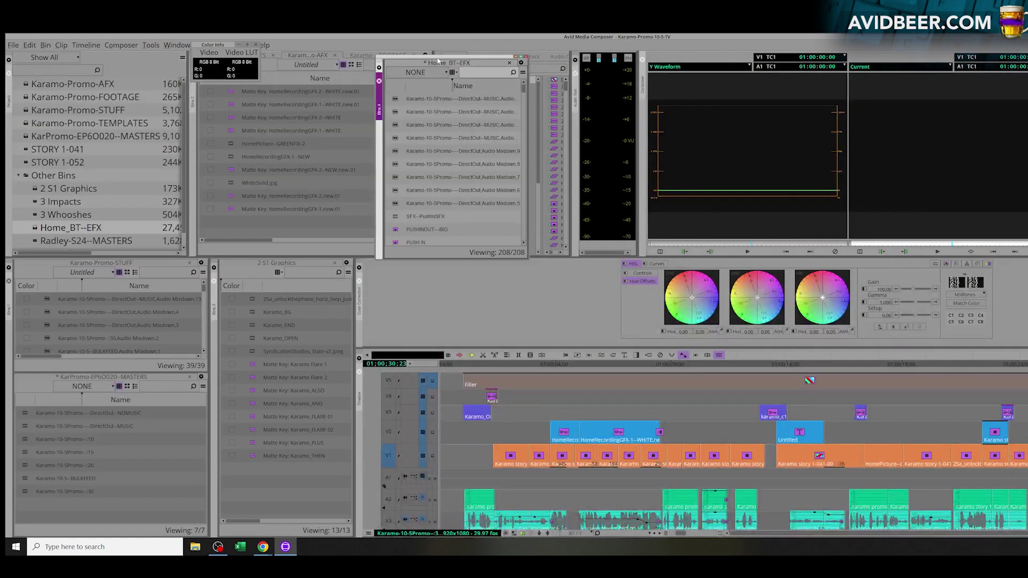
pyautogui.moveTo(444, 63); pyautogui.dragTo(515, 202)
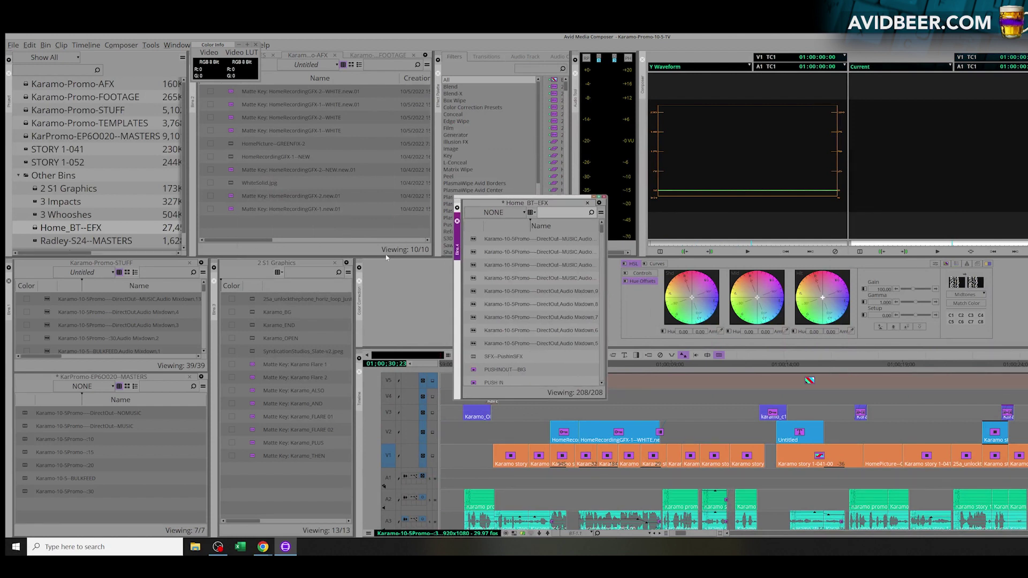
pyautogui.click(599, 202)
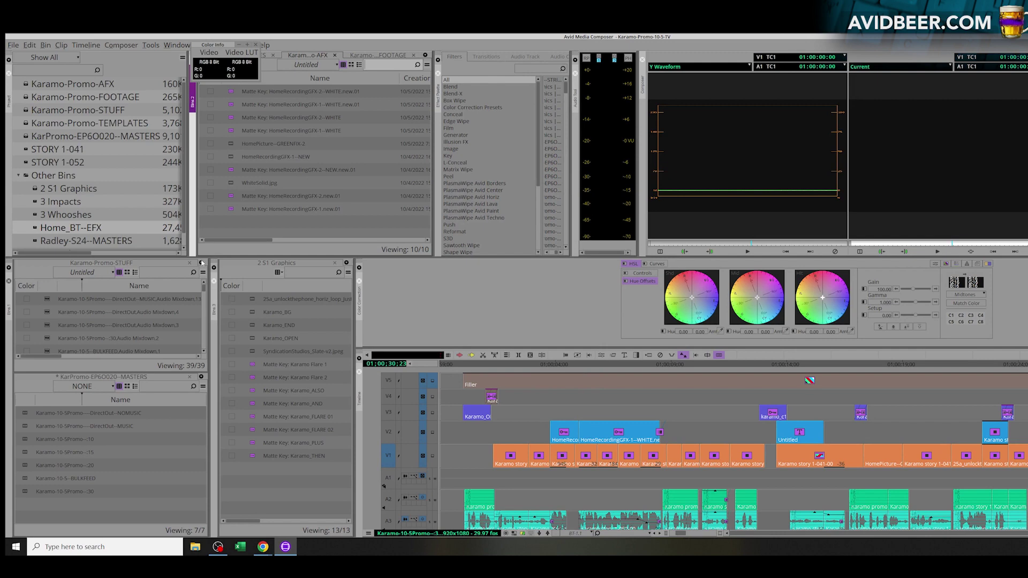
pyautogui.click(255, 44)
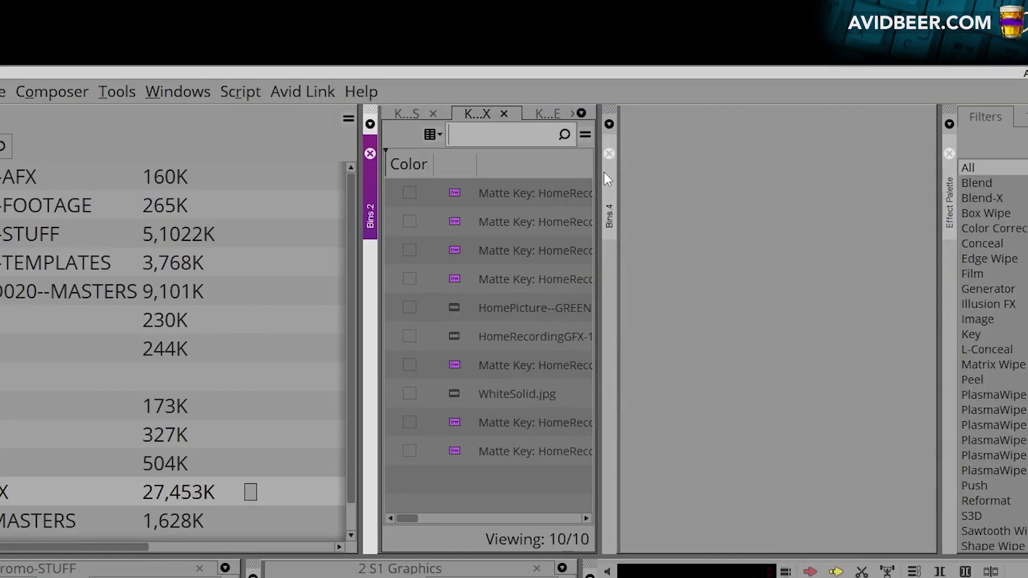
# Widen the Bins 2 container in the Edit workspace and close its FOOTAGE, AFX and TEMPLATES bins.
pyautogui.moveTo(372, 81); pyautogui.dragTo(444, 79)
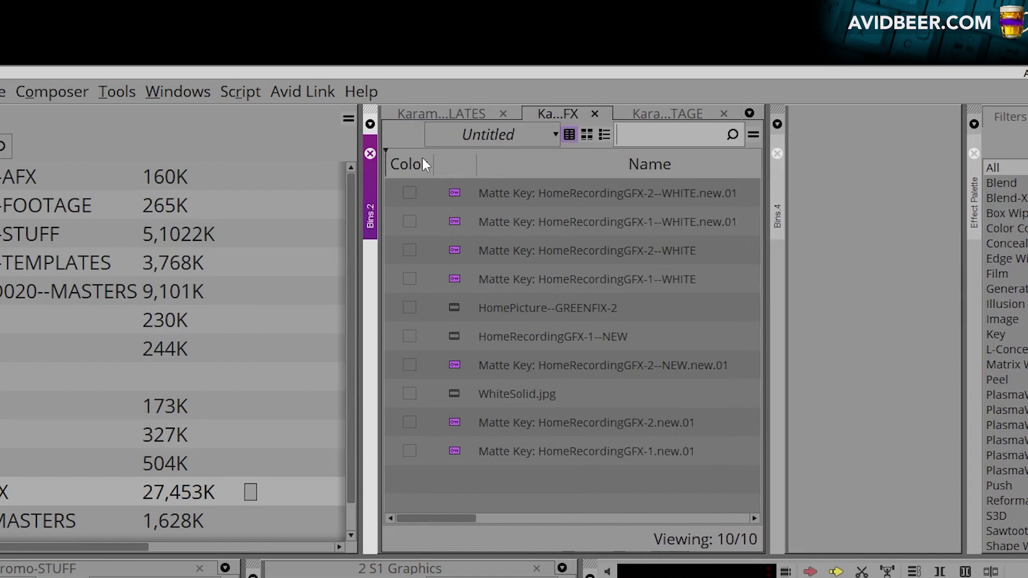
pyautogui.click(723, 114)
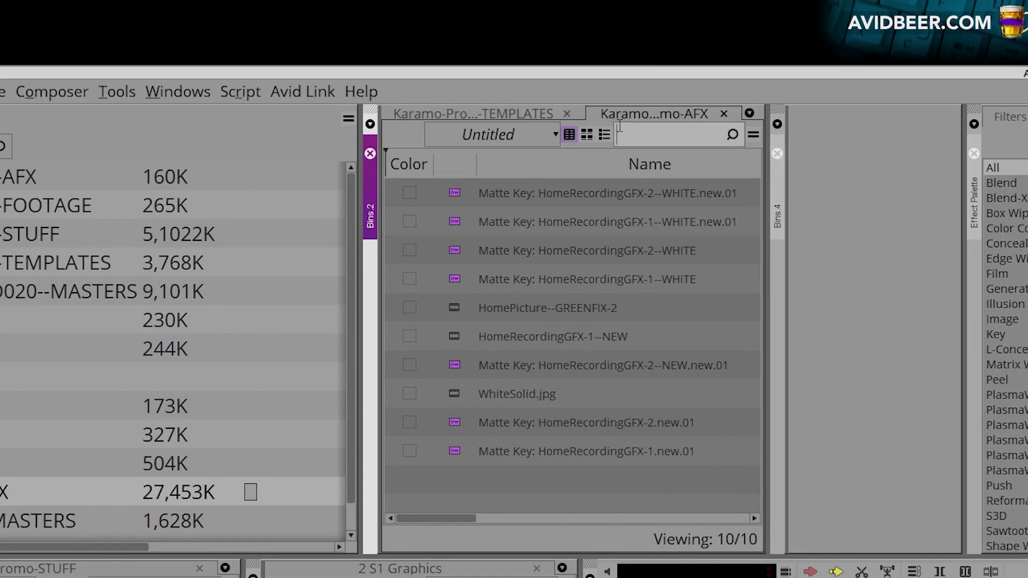
pyautogui.click(723, 114)
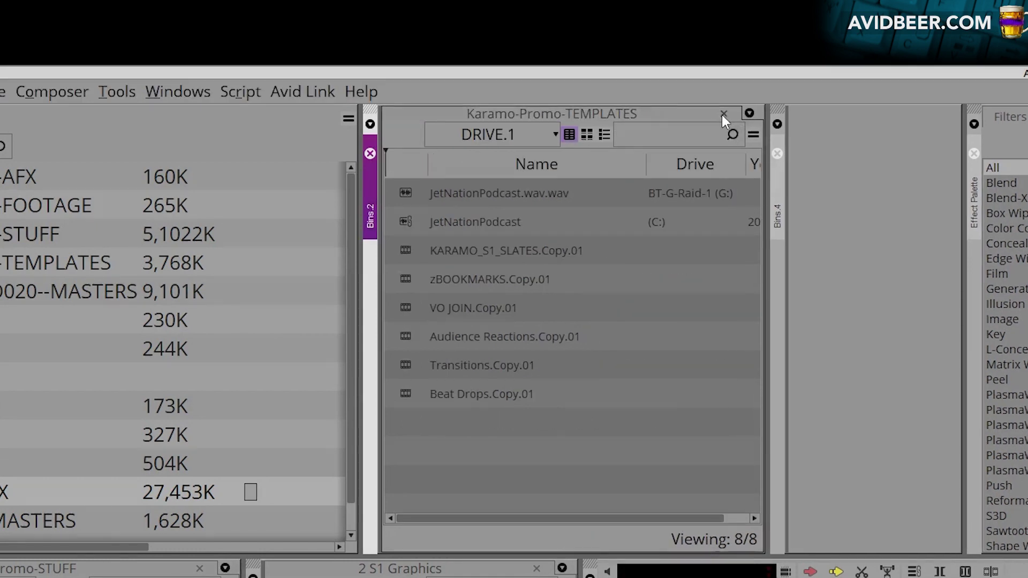
pyautogui.click(723, 114)
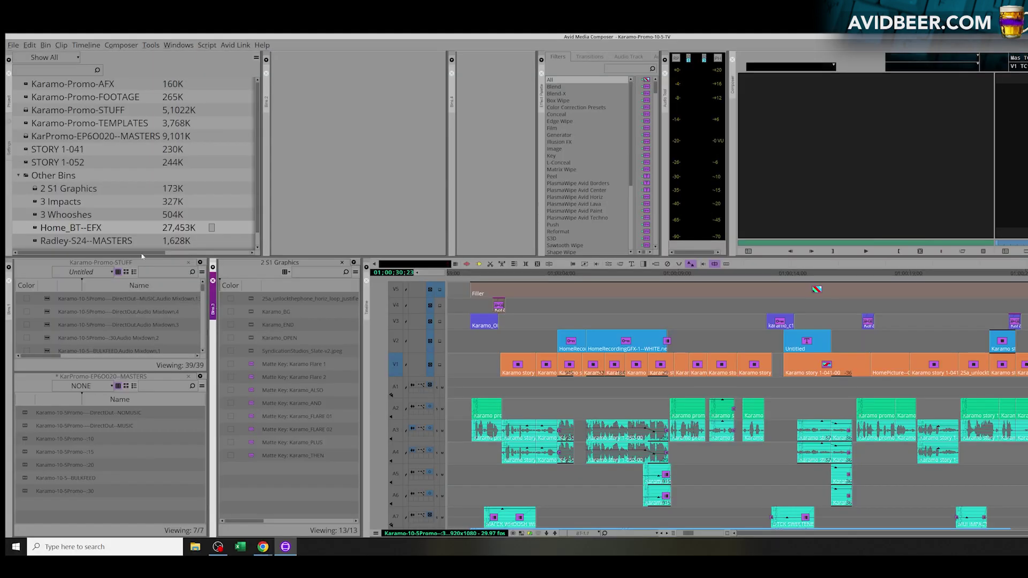
# Open the 3 Whooshes bin from Other Bins and place it in the empty Bins 2 container.
pyautogui.doubleClick(43, 214)
pyautogui.moveTo(310, 263); pyautogui.dragTo(321, 124)
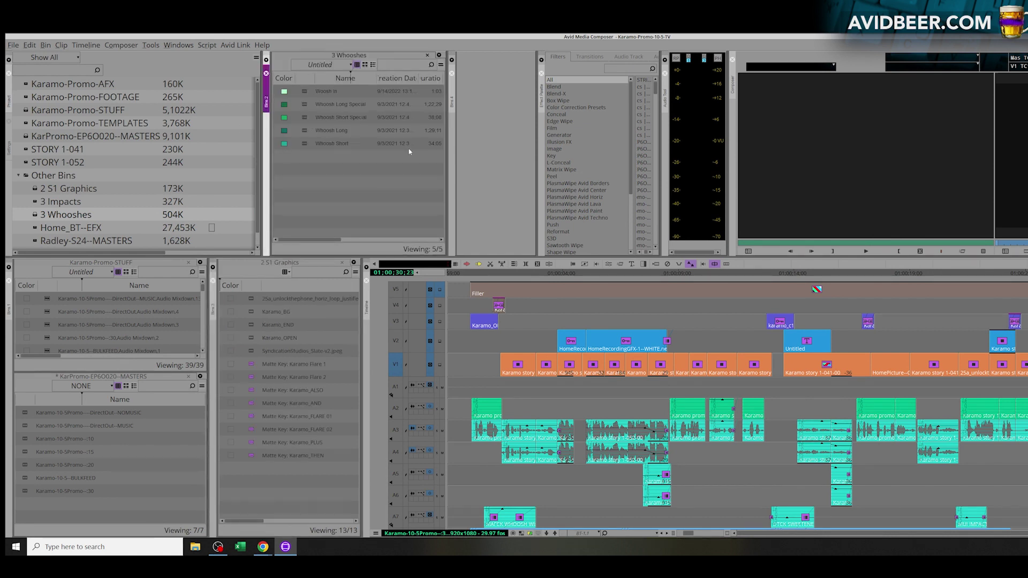
# Close the empty bin container between Bins 2 and the Effect Palette and adjust the boundary so both fill the freed space.
pyautogui.click(452, 75)
pyautogui.moveTo(491, 105); pyautogui.dragTo(468, 105)
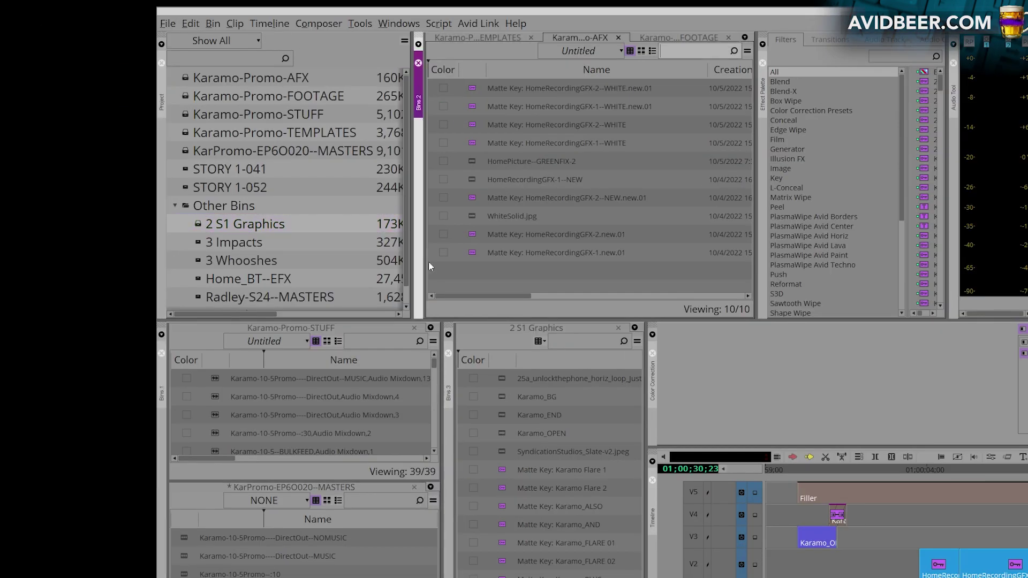
pyautogui.click(449, 390)
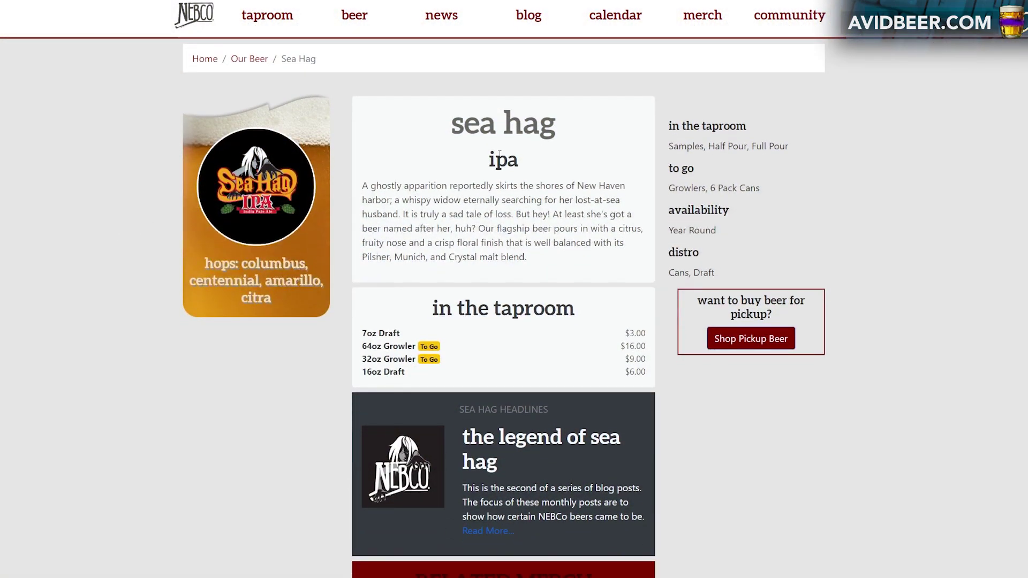
pyautogui.scroll(5, 313, 265)
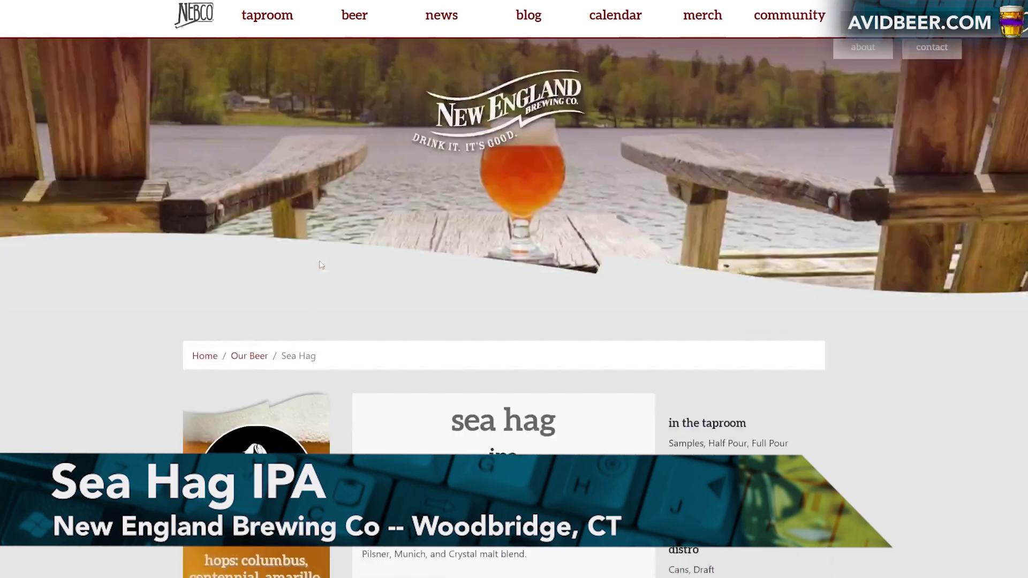
pyautogui.scroll(-5, 300, 190)
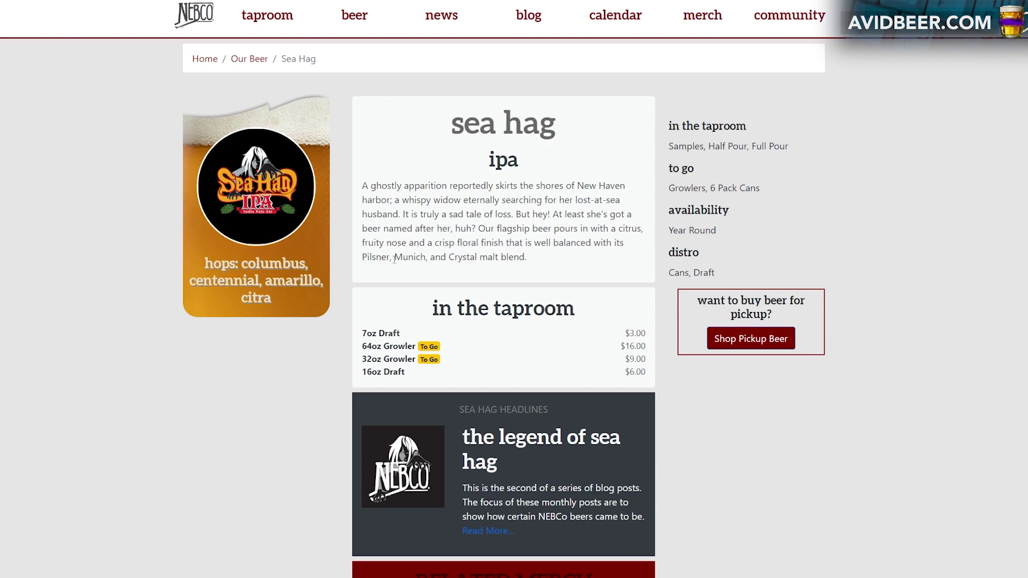
pyautogui.scroll(5, 228, 179)
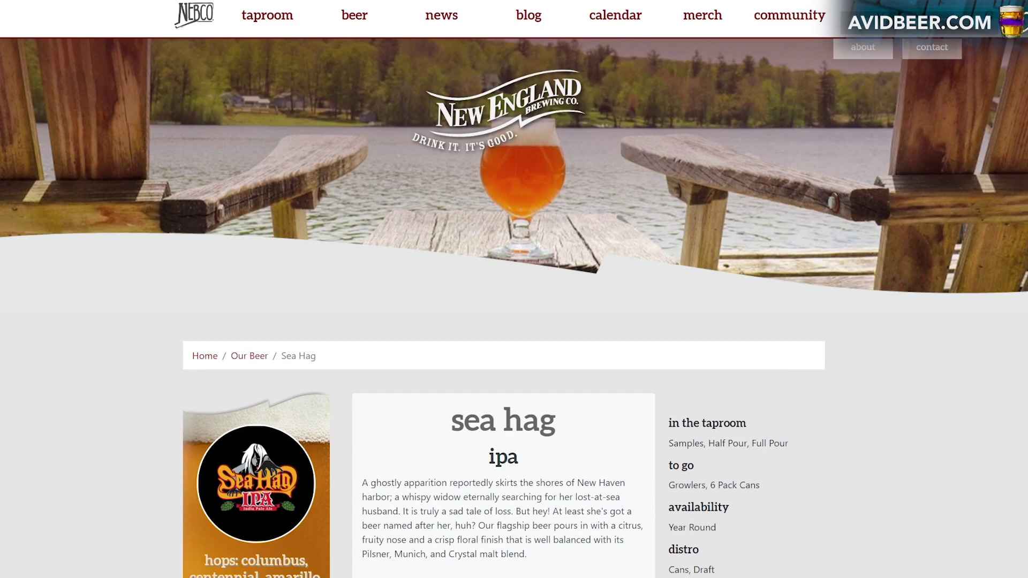
pyautogui.scroll(-5, 514, 308)
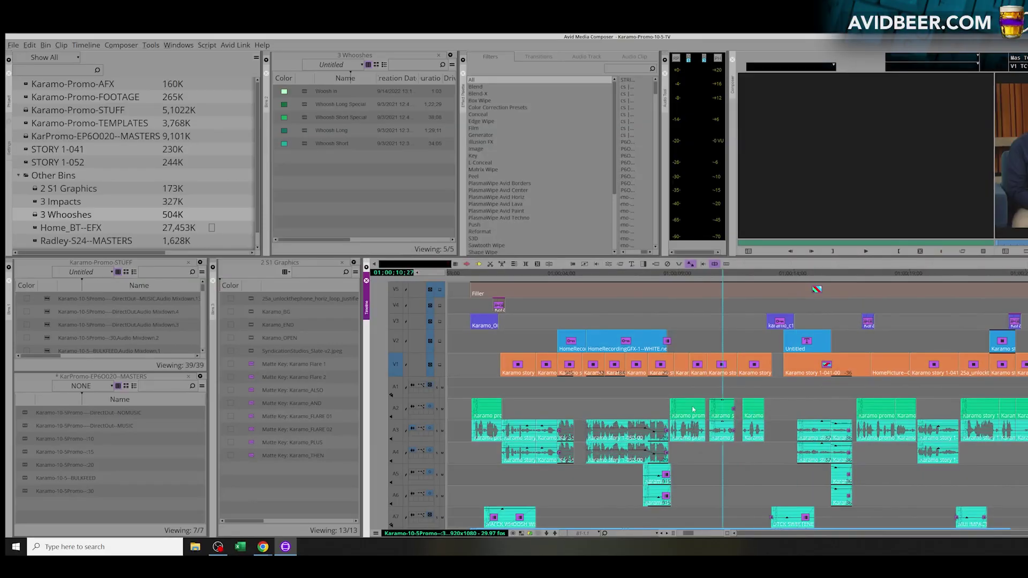
# Scrub through the opening clips of the sequence in the timeline to about 01;00;12;20.
pyautogui.click(597, 427)
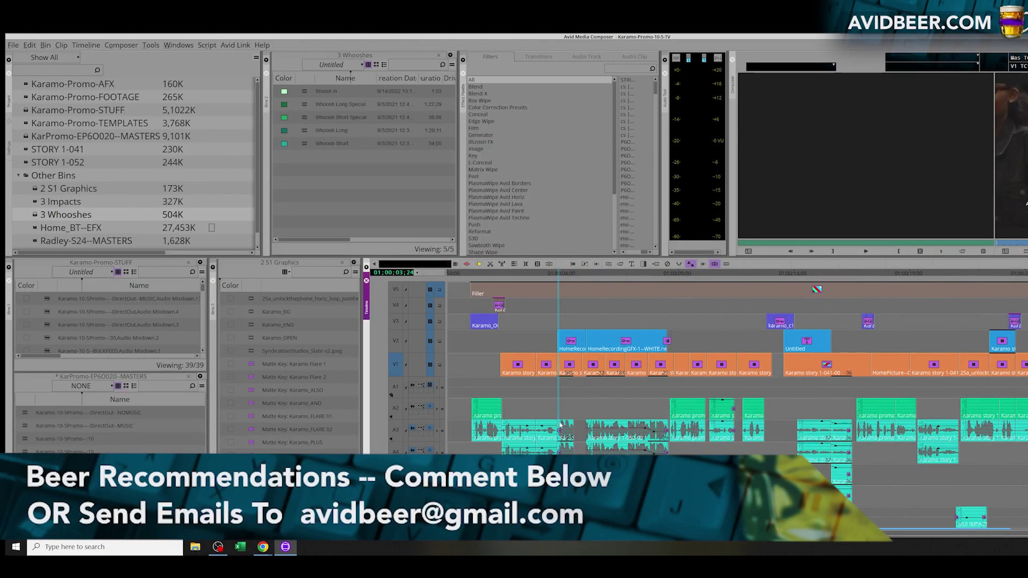
pyautogui.moveTo(599, 427); pyautogui.dragTo(764, 421)
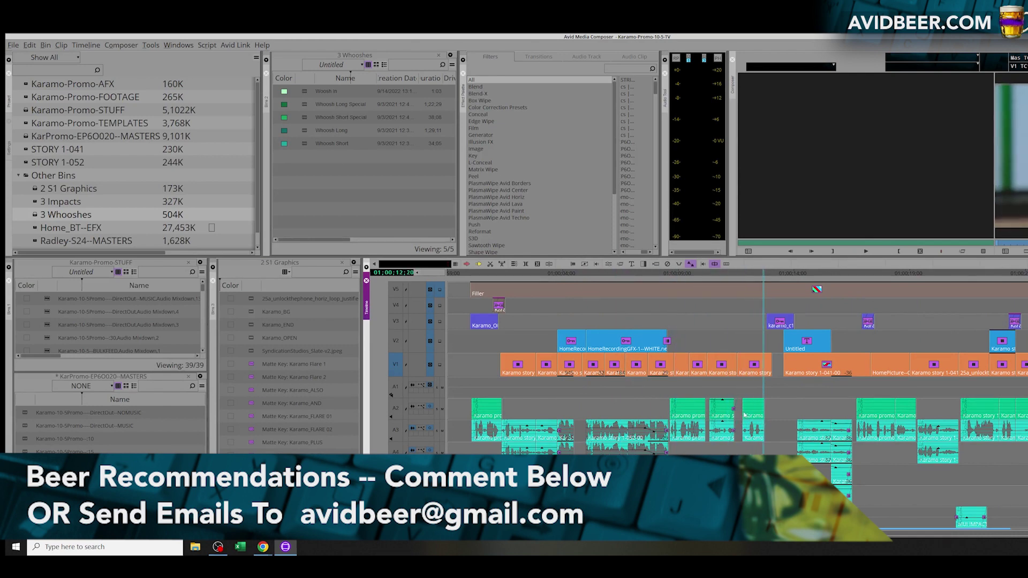